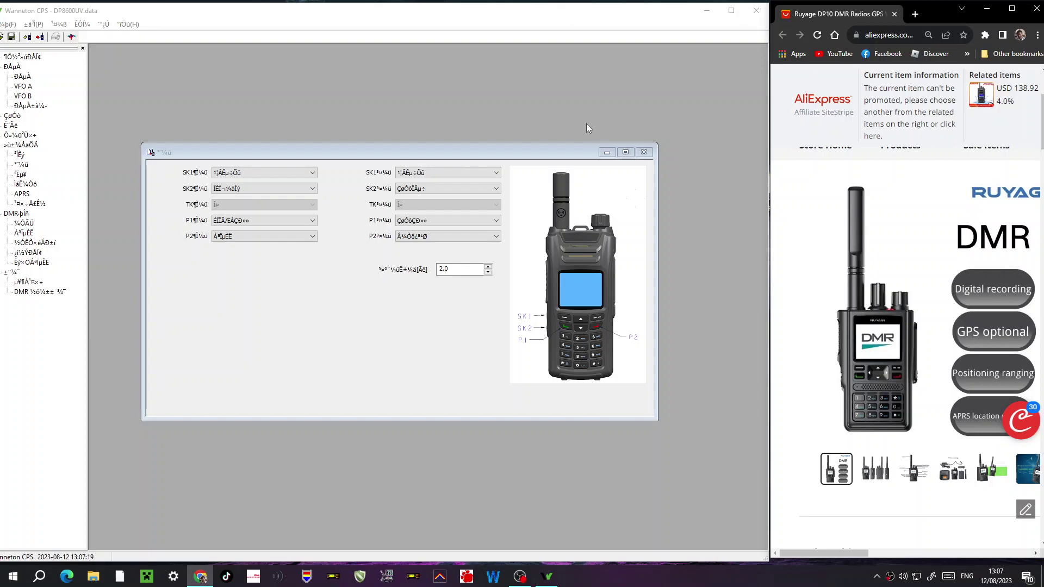
- Arrange the browser beside the code plug and switch the Wanneton CPS interface language to English
left_click(1013, 9)
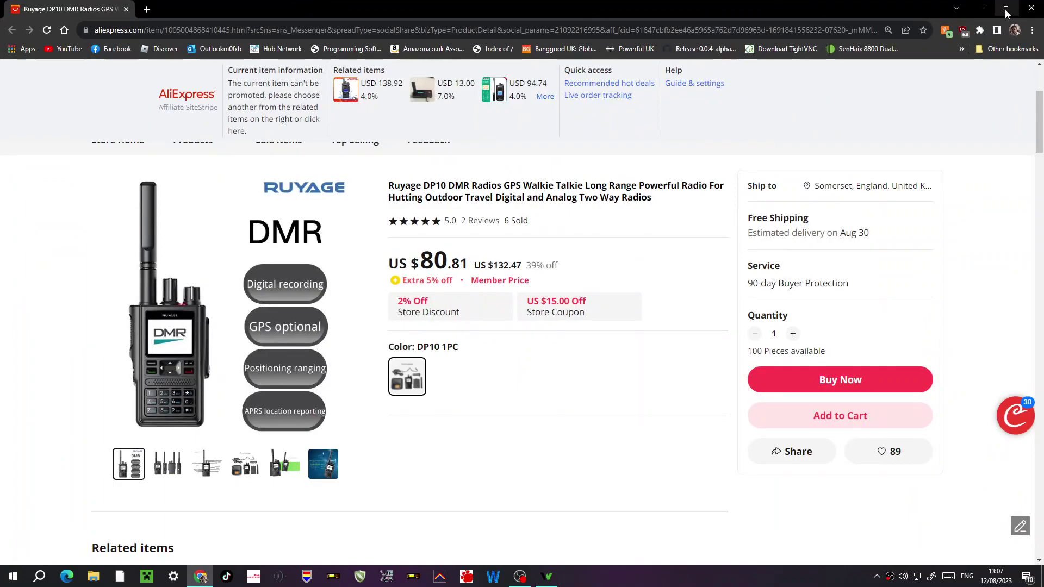
left_click(1006, 9)
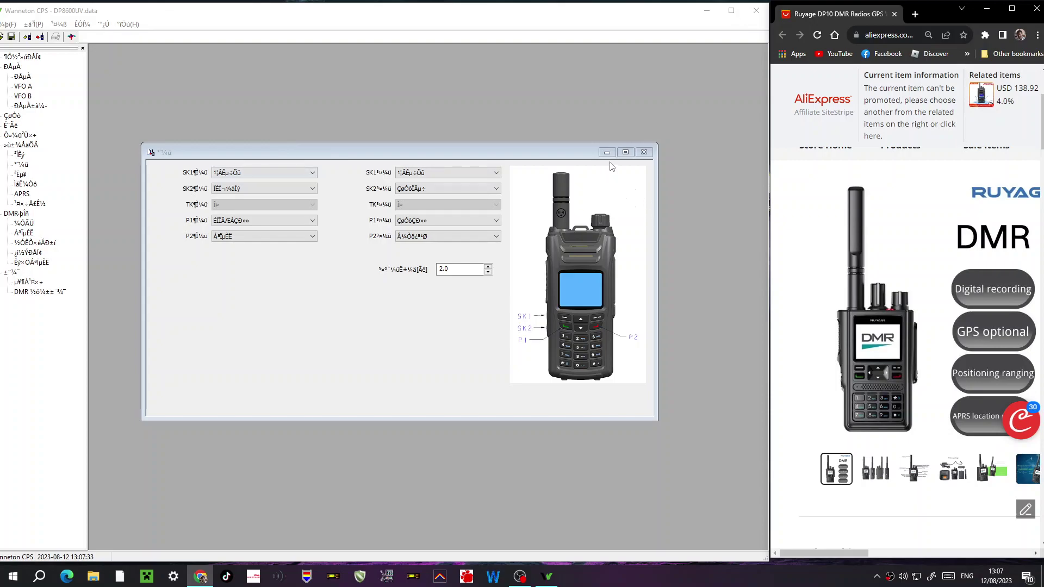
left_click(71, 37)
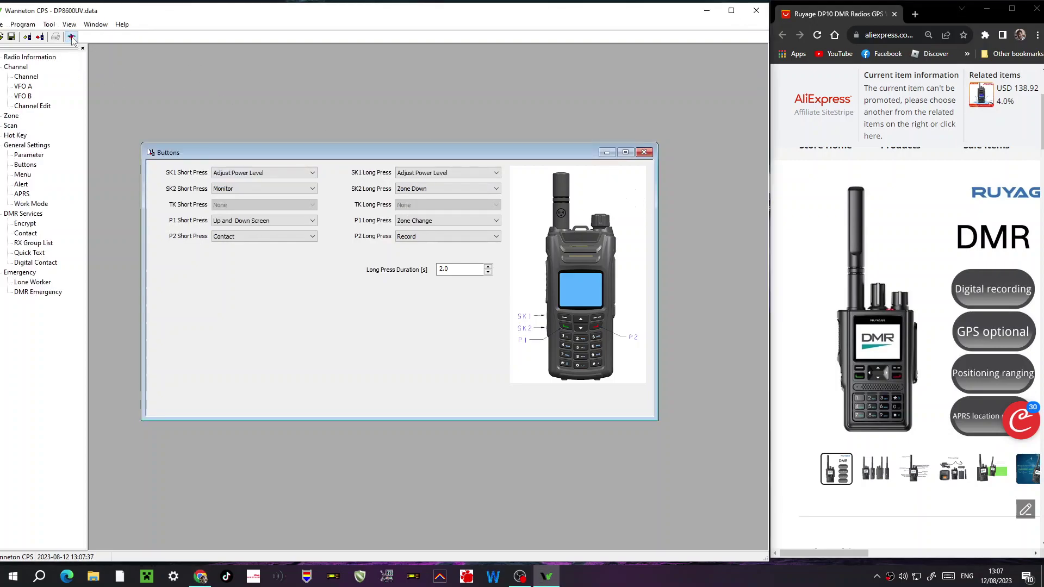
- Open the Channel list maximized and check MYHOTSPOT1's alias without changing it
double_click(26, 76)
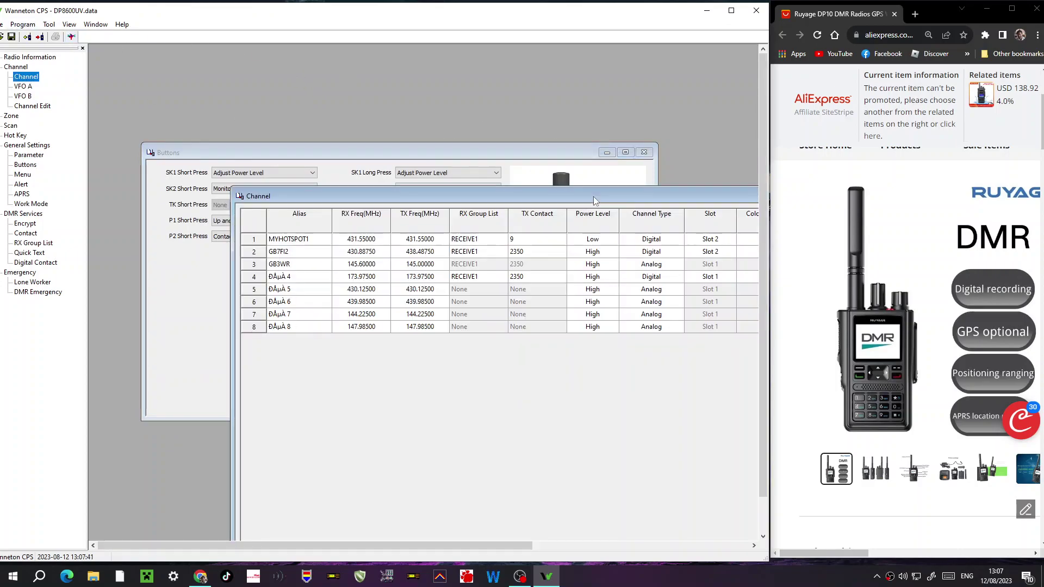
left_click_drag(592, 196, 535, 164)
left_click(732, 10)
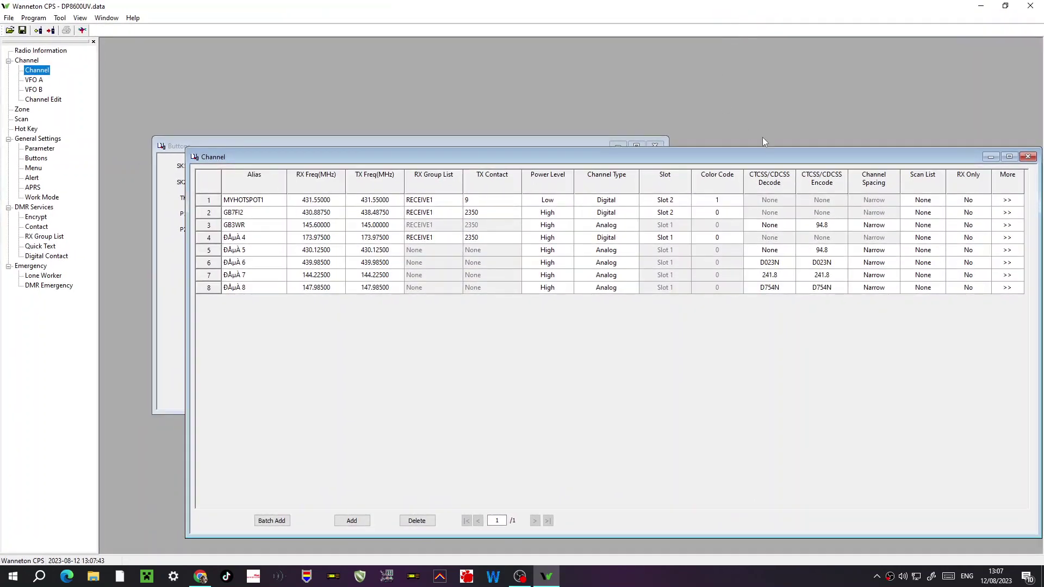
left_click_drag(782, 156, 705, 78)
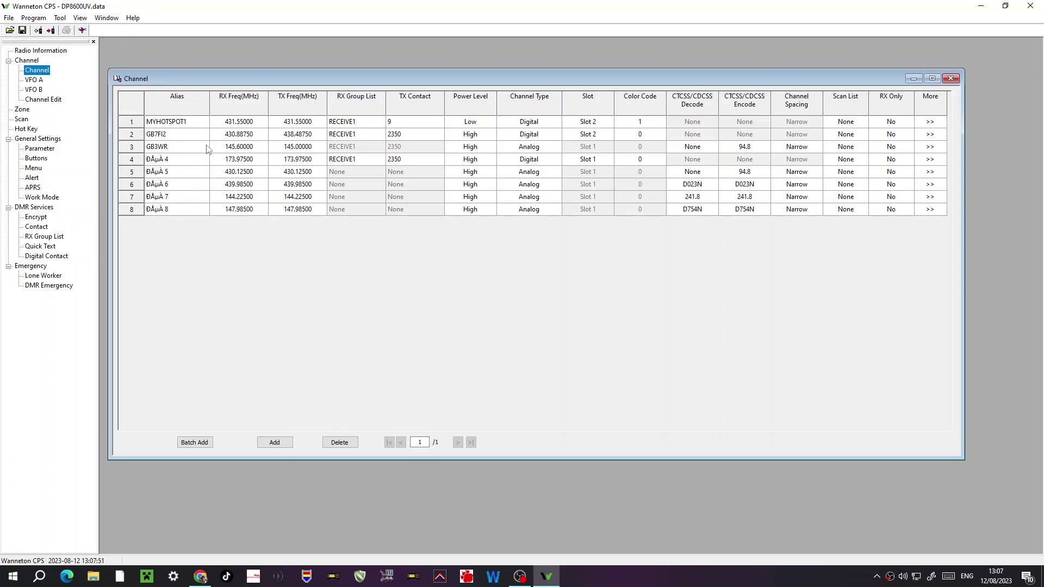
double_click(168, 123)
key("Return")
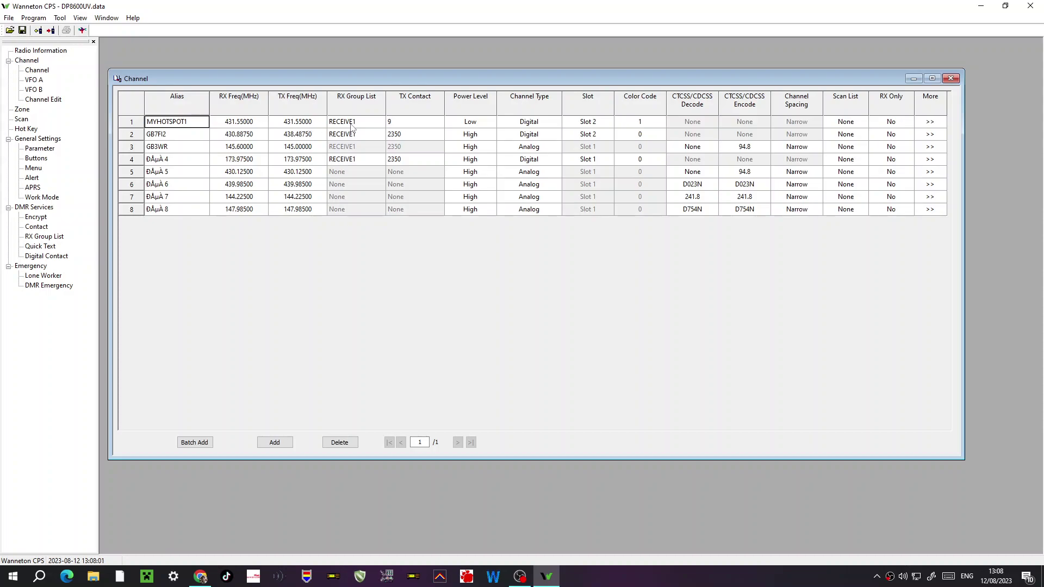
- Confirm MYHOTSPOT1 keeps RX group list RECEIVE1, Digital channel type and Slot 2
left_click(374, 127)
left_click(374, 127)
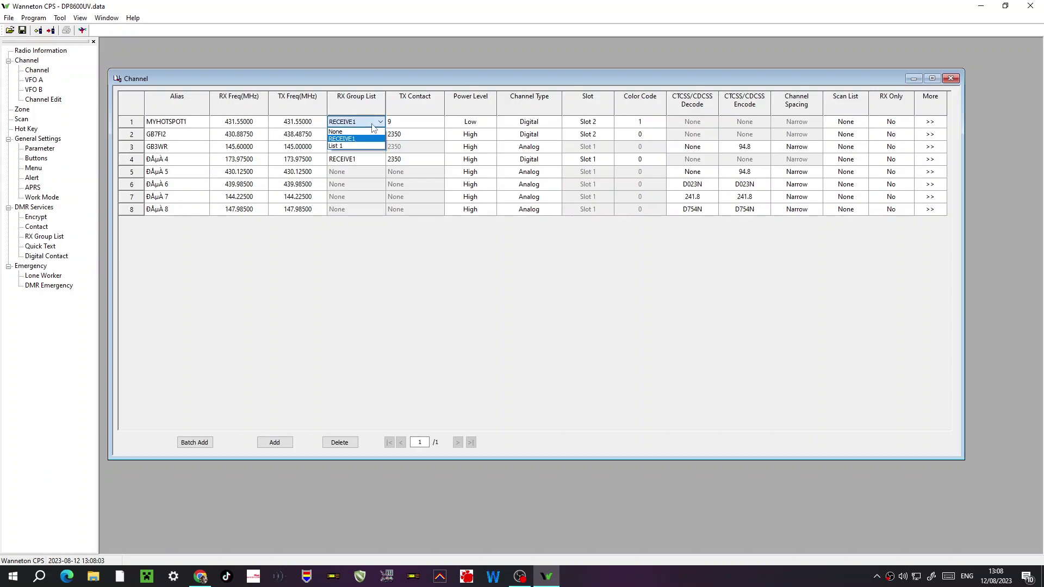
left_click(373, 125)
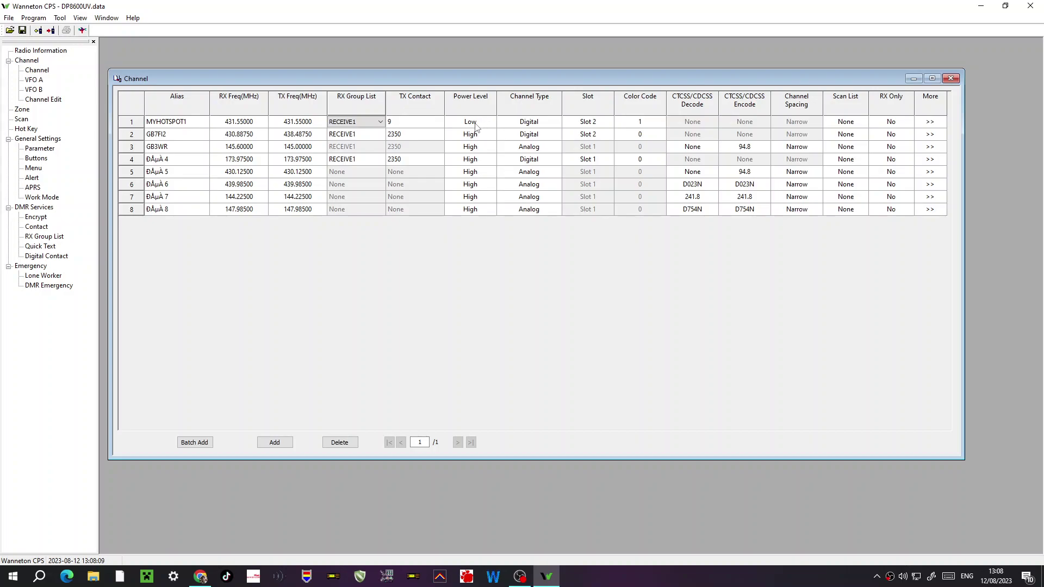
left_click(552, 126)
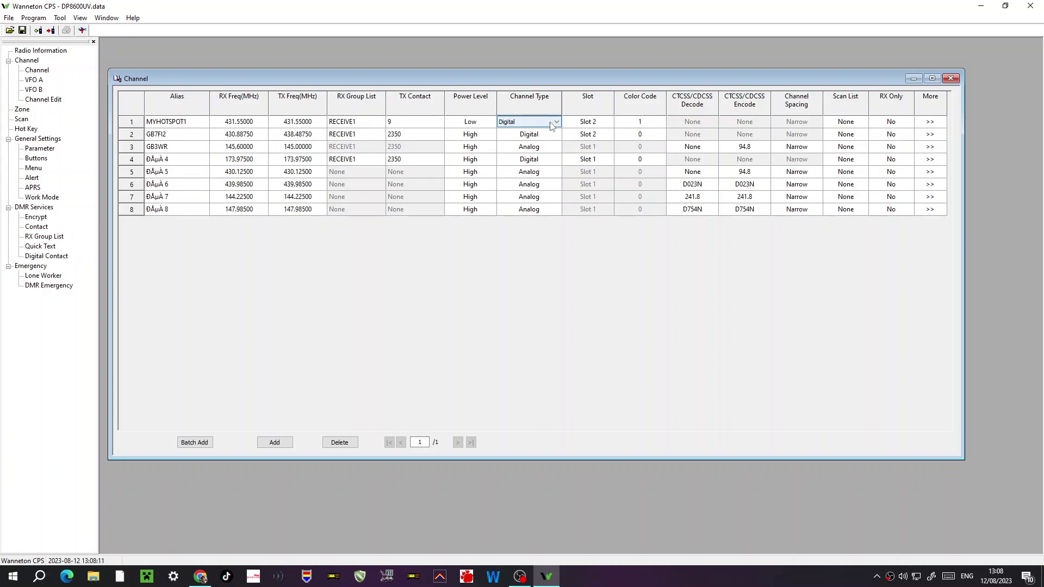
left_click(553, 126)
left_click(552, 125)
left_click(599, 120)
left_click(600, 121)
left_click(601, 123)
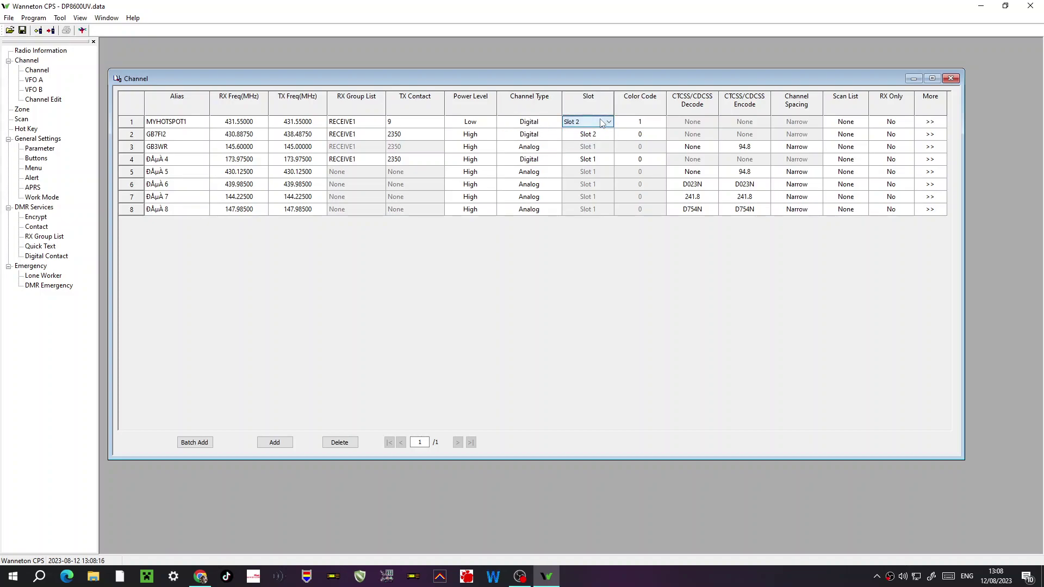
- Open MYHOTSPOT1's detailed settings, keep TX contact 9, and minimize the edit window
left_click(931, 122)
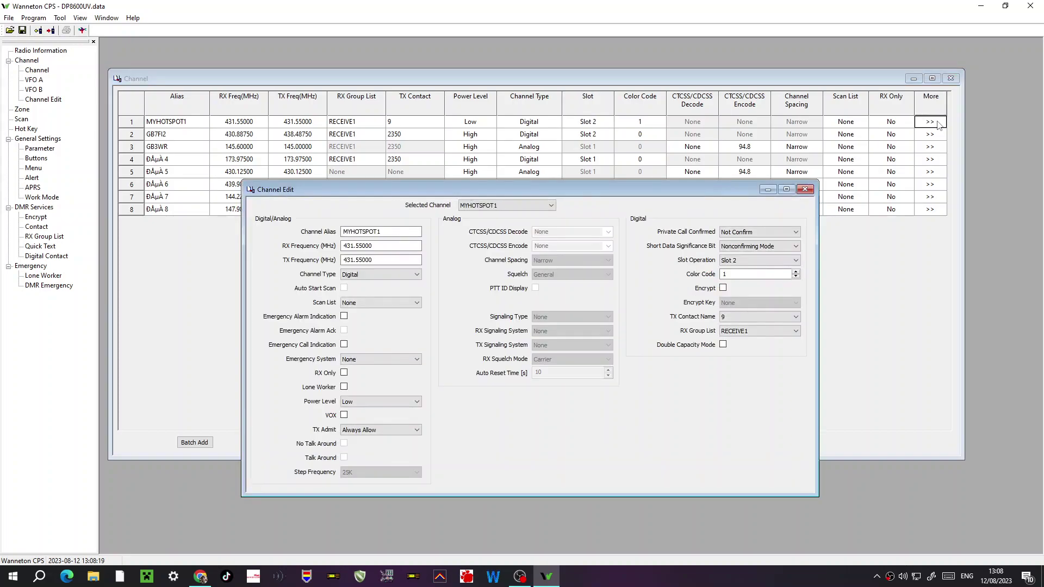
left_click_drag(580, 194, 553, 113)
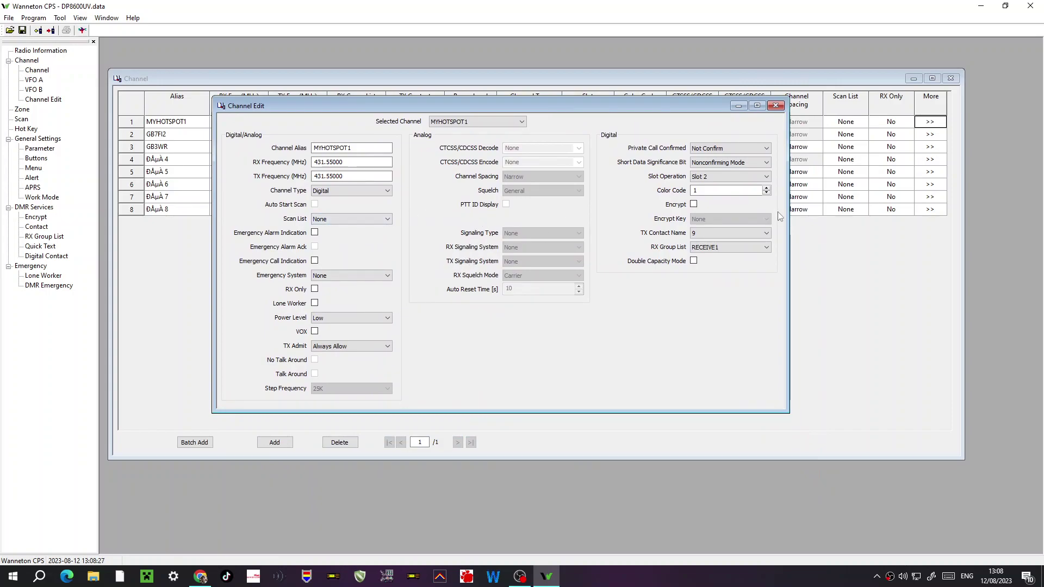
left_click(768, 234)
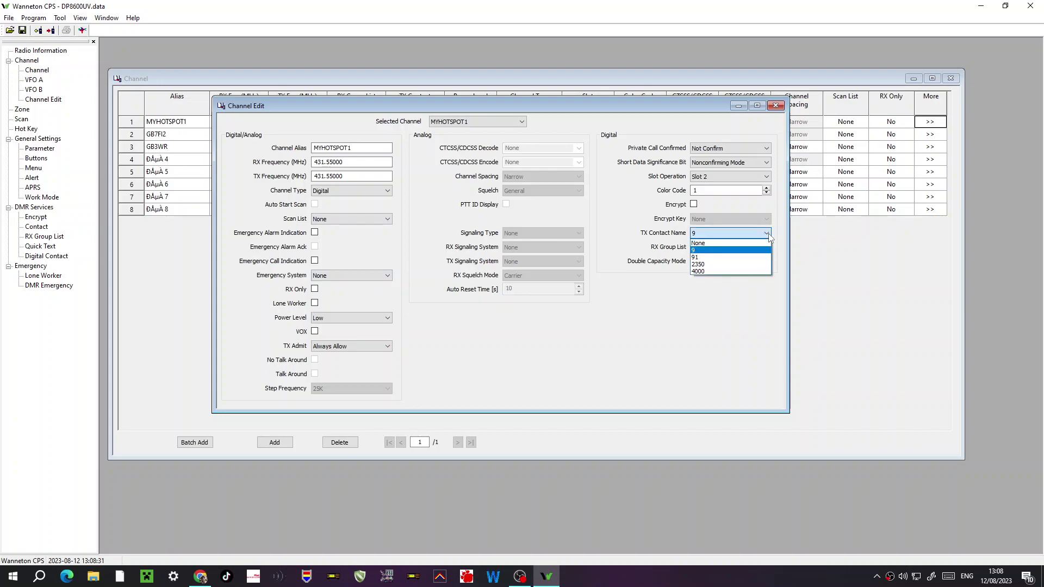
left_click(768, 234)
left_click(768, 234)
left_click(768, 235)
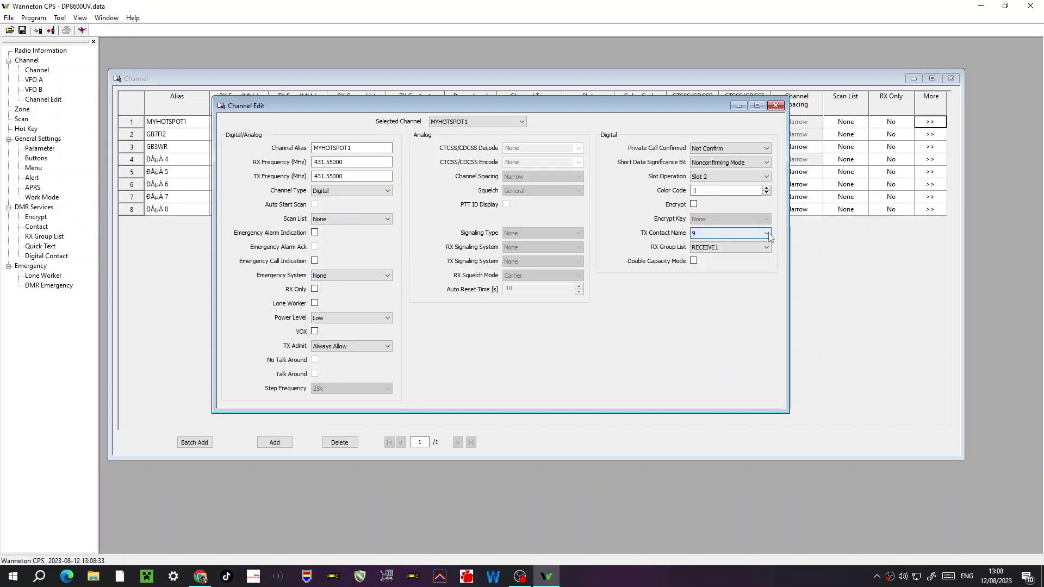
left_click_drag(566, 101, 566, 123)
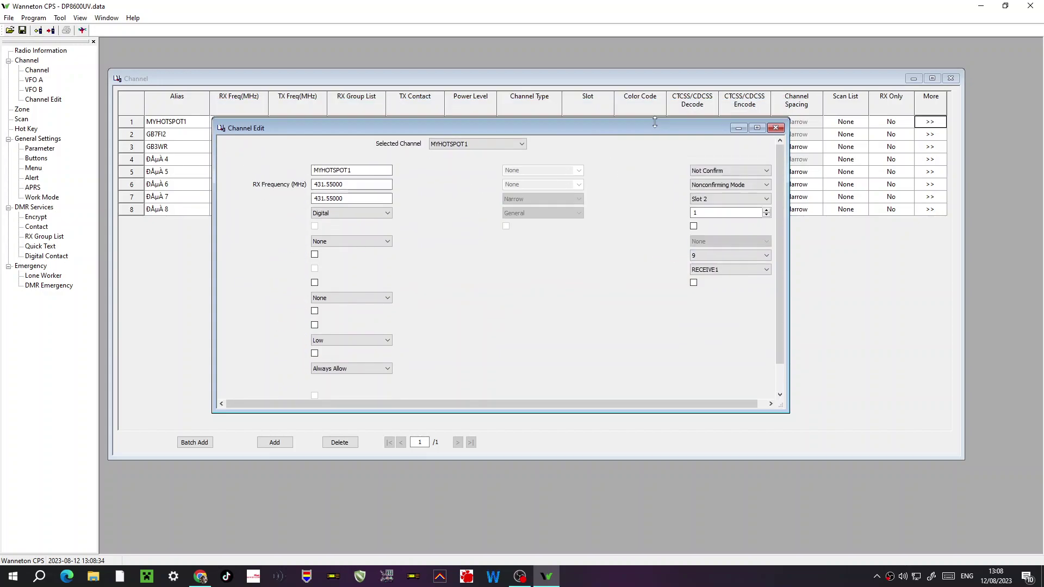
left_click(739, 129)
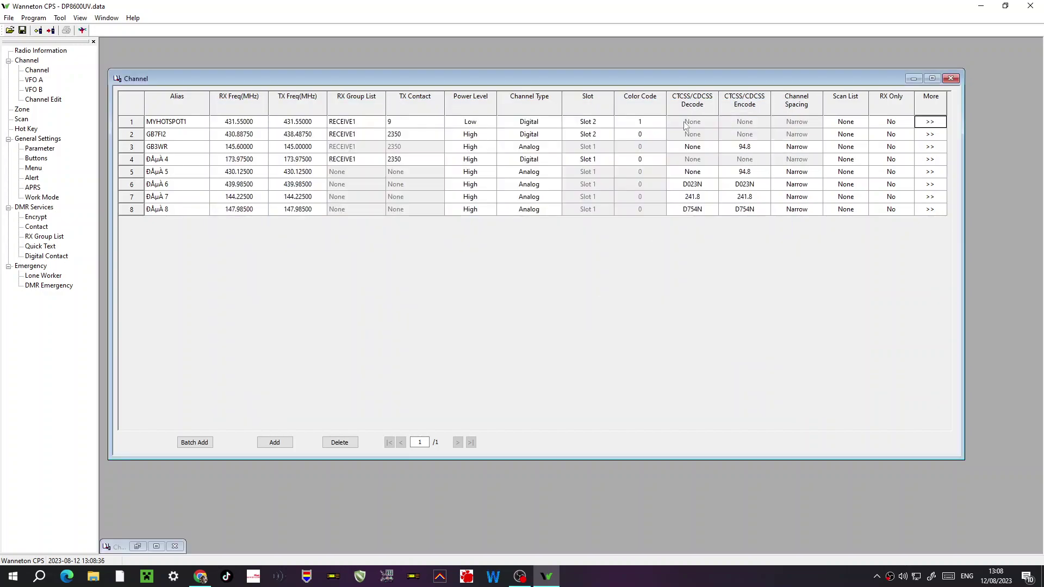
- Open the Contact list, add a fifth contact and rename it CHat1
left_click(43, 228)
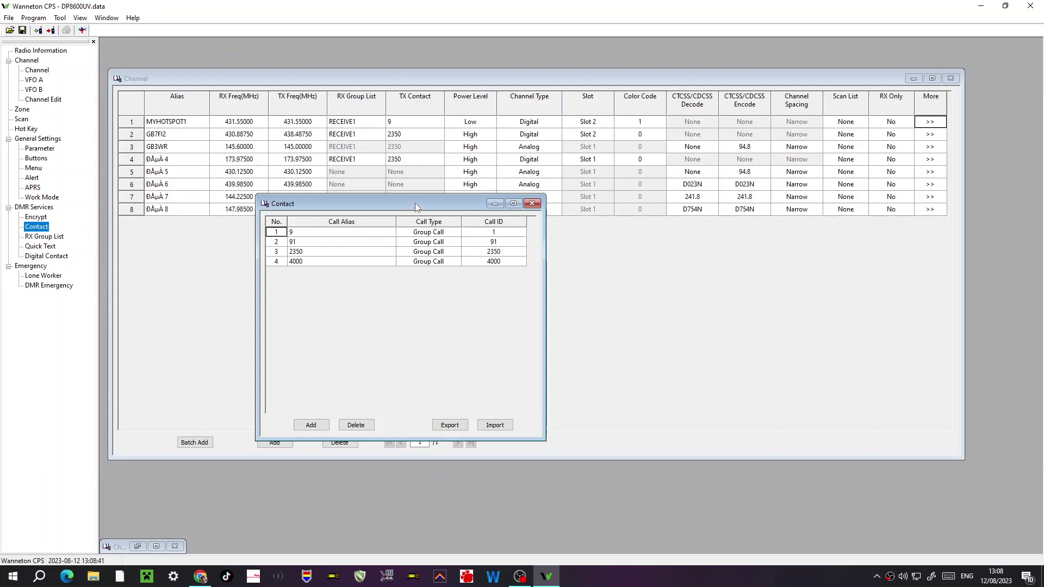
left_click_drag(415, 202, 410, 103)
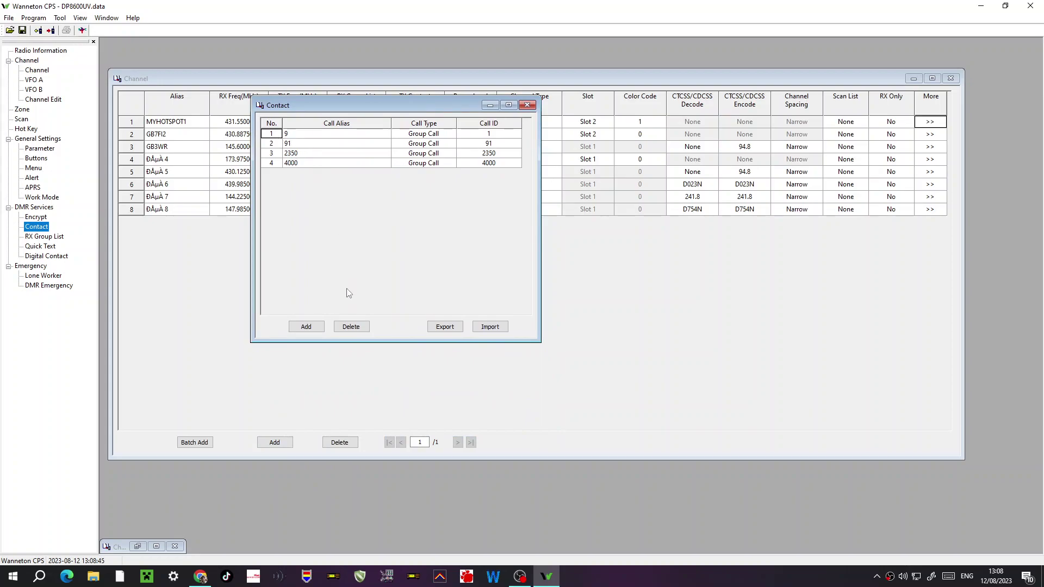
left_click(310, 330)
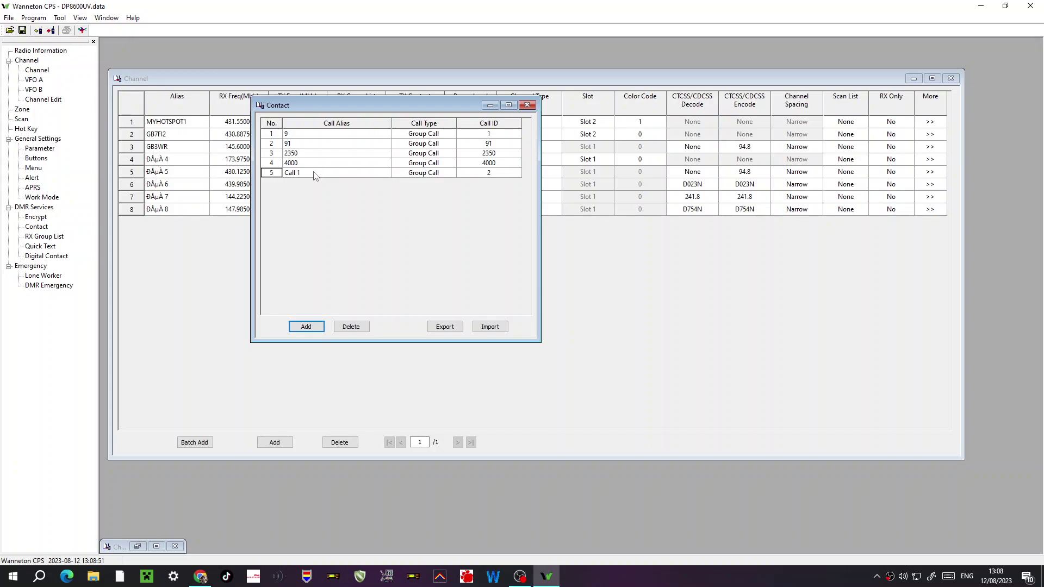
double_click(315, 172)
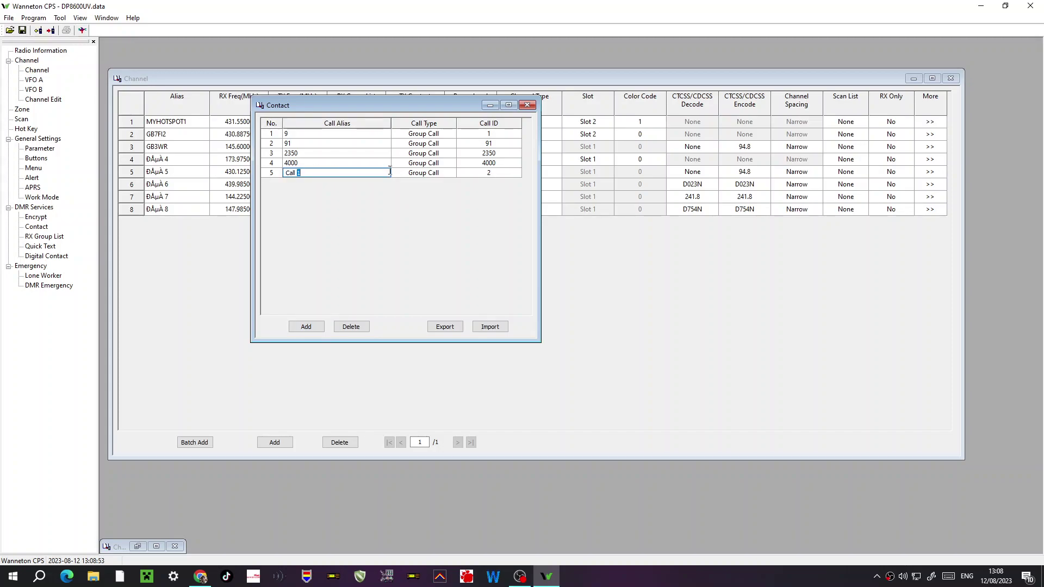
key("BackSpace")
key("BackSpace")
key("BackSpace")
key("BackSpace")
- Give CHat1 Call ID 2351 and keep its Call Type as Group Call
left_click(485, 172)
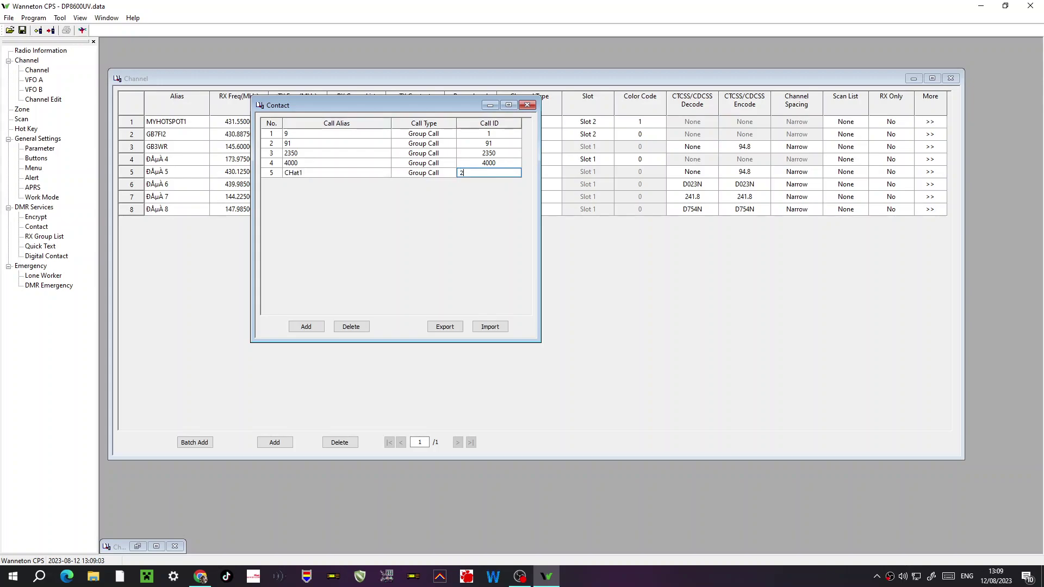
type("2351")
left_click(449, 173)
left_click(450, 174)
left_click(451, 174)
left_click(450, 174)
left_click(451, 174)
left_click(450, 174)
left_click(450, 174)
left_click(306, 327)
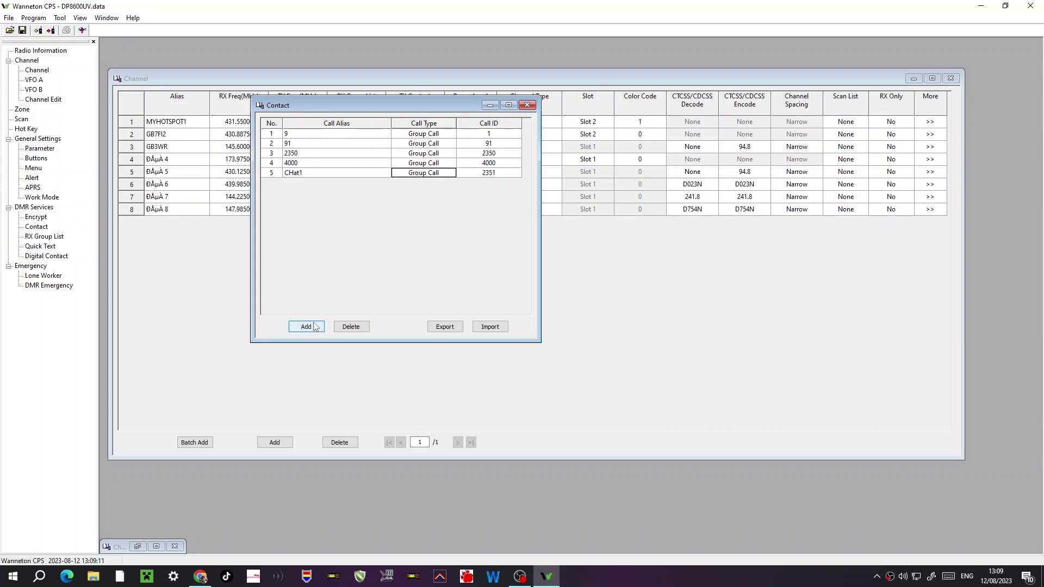
- Add a sixth contact as a Private Call with the person's alias and DMR ID
left_click(307, 327)
left_click(442, 183)
left_click(452, 184)
left_click(441, 198)
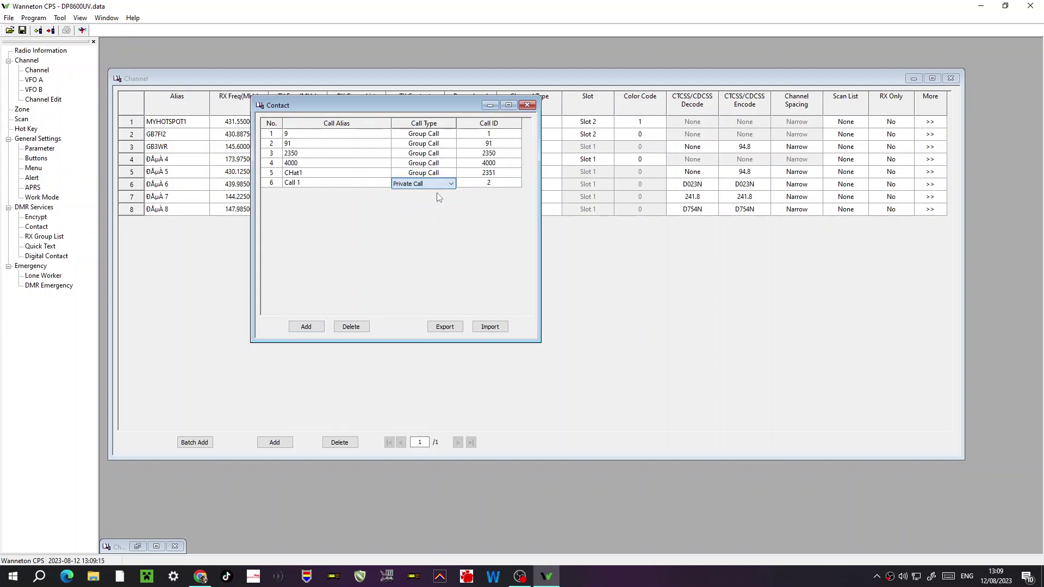
left_click(343, 184)
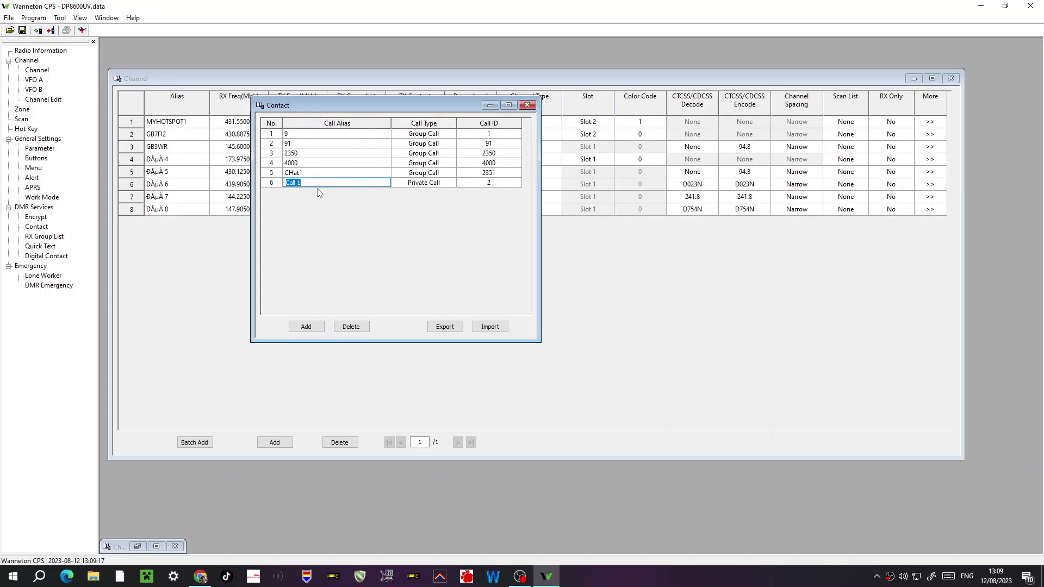
type("andreas")
left_click(490, 183)
type("341437")
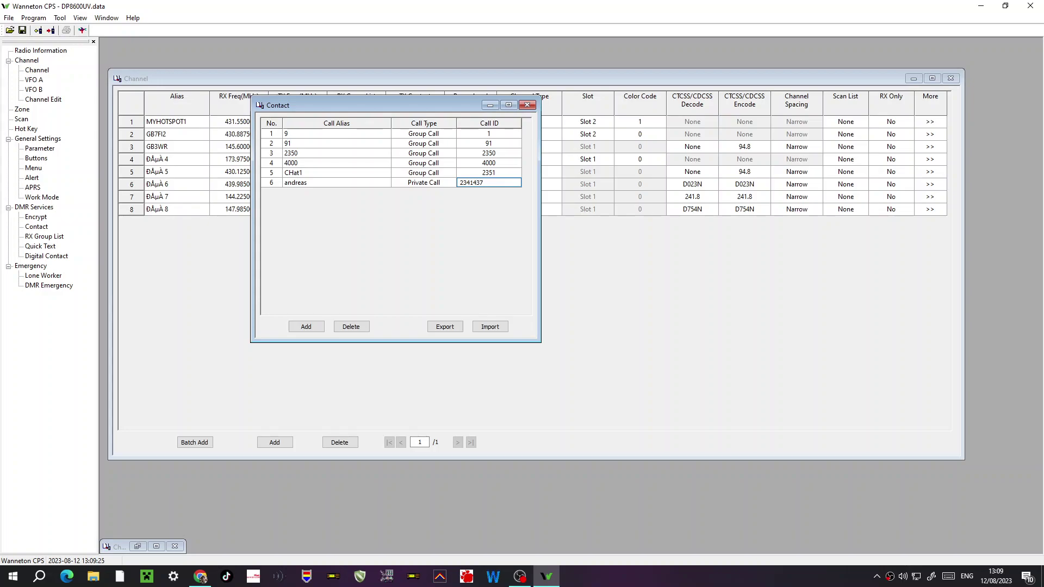
key("ctrl+z")
left_click(307, 326)
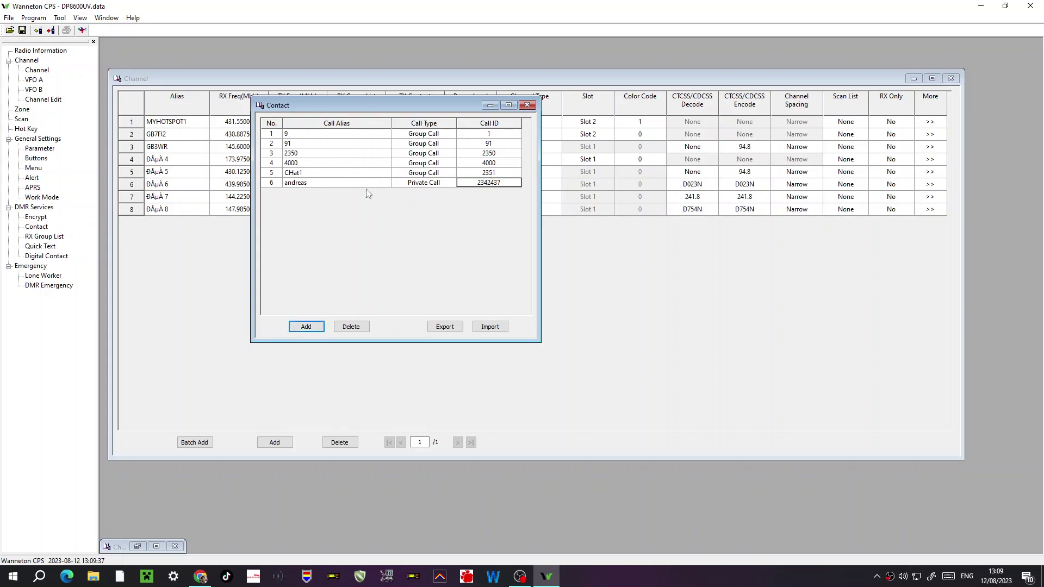
- Confirm the sixth contact stays a Private Call and close the Contact list
left_click(432, 182)
left_click(434, 185)
left_click(433, 185)
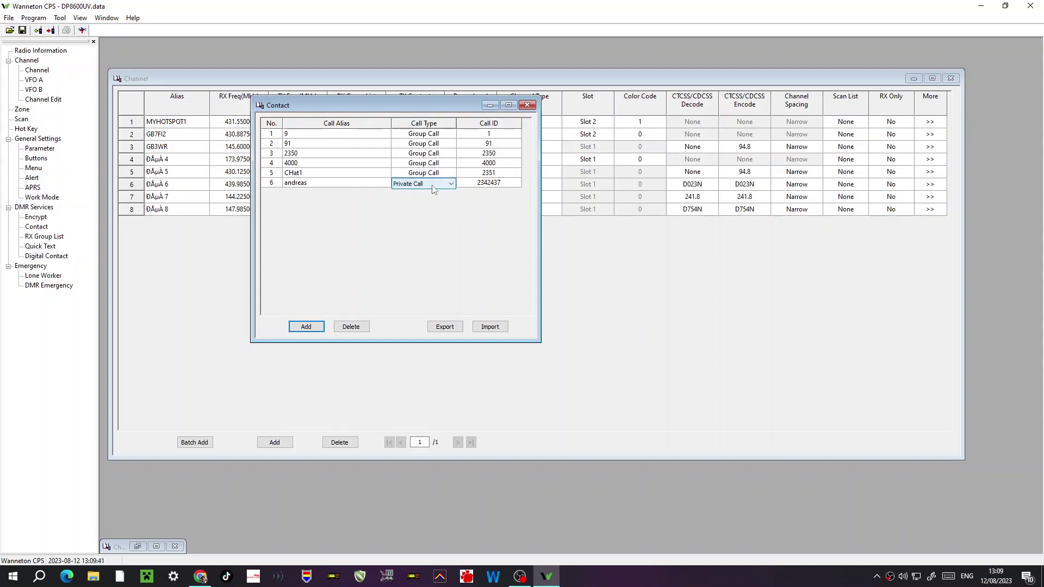
left_click(453, 184)
left_click(454, 185)
left_click(452, 186)
left_click(452, 187)
left_click(527, 106)
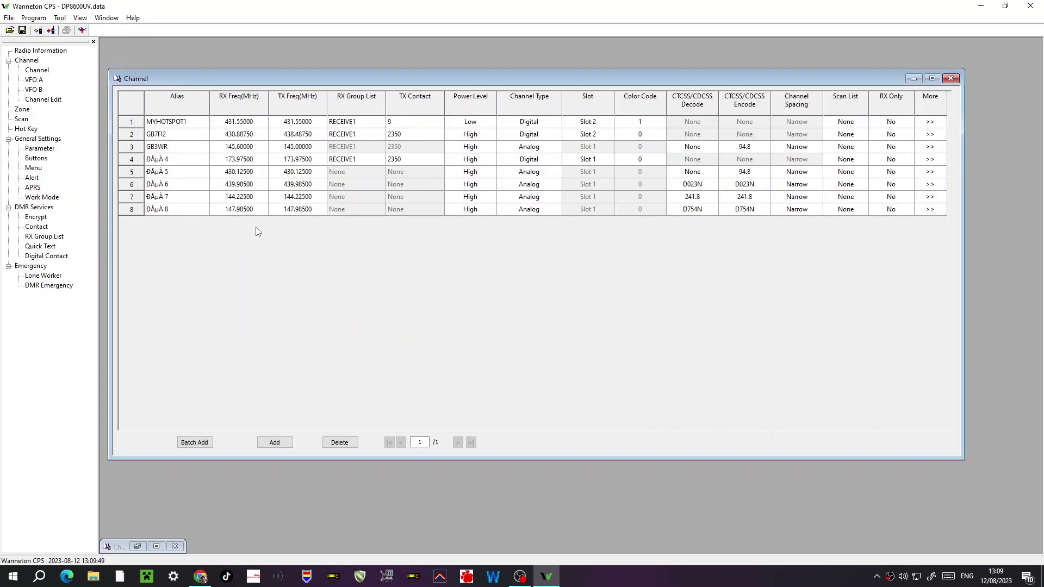
- Set GB3WR to 145.60000 MHz RX and TX, Analog type, with CTCSS encode 94.8
left_click_drag(376, 79, 397, 78)
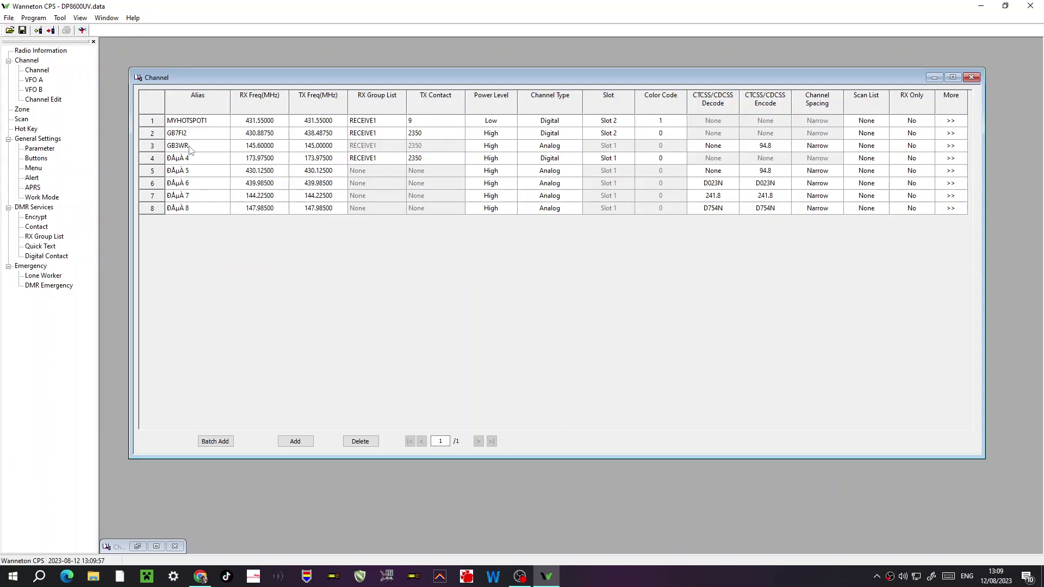
double_click(174, 147)
left_click(198, 147)
double_click(264, 146)
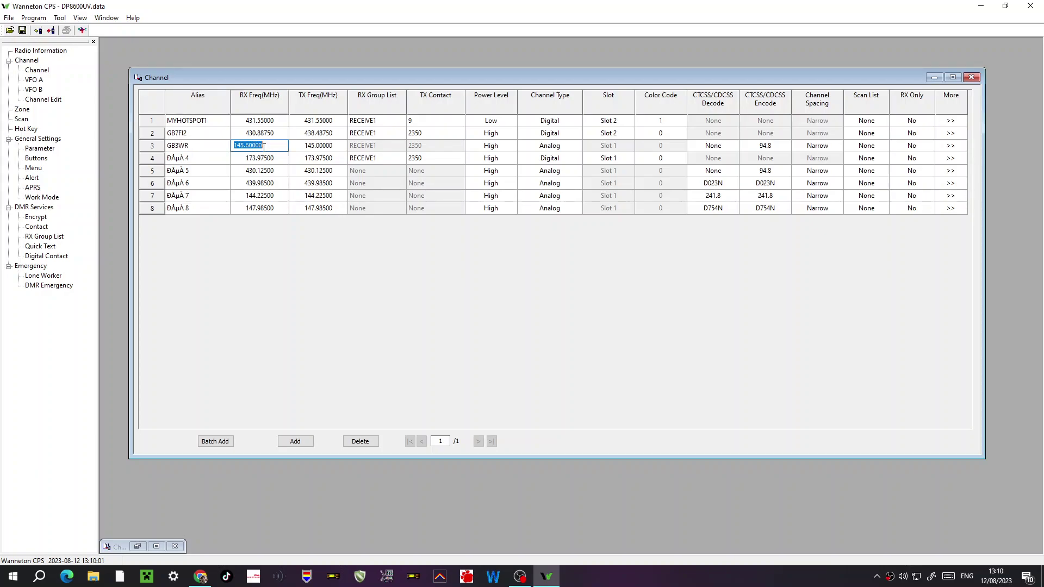
double_click(313, 145)
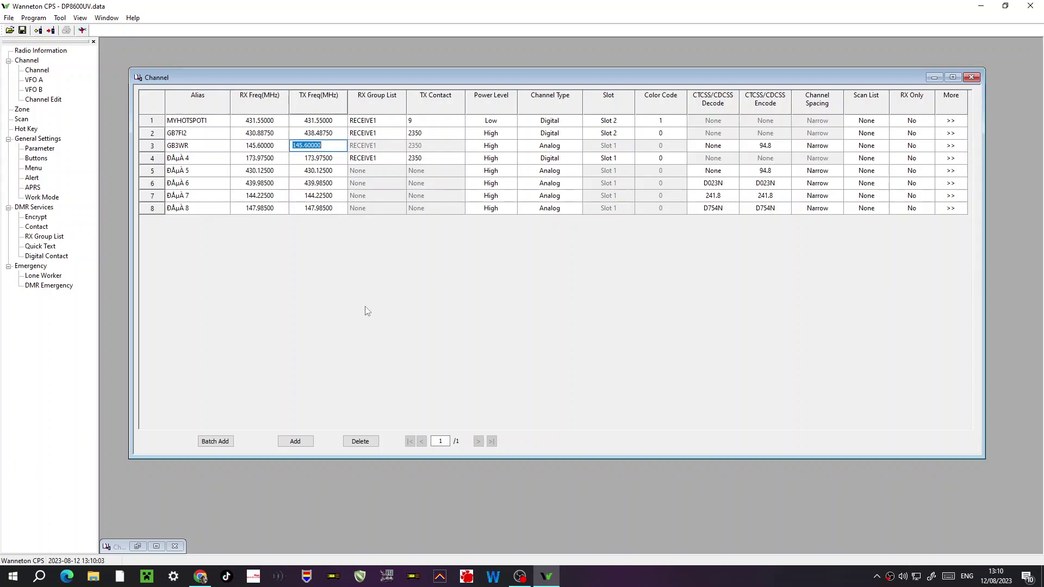
double_click(575, 147)
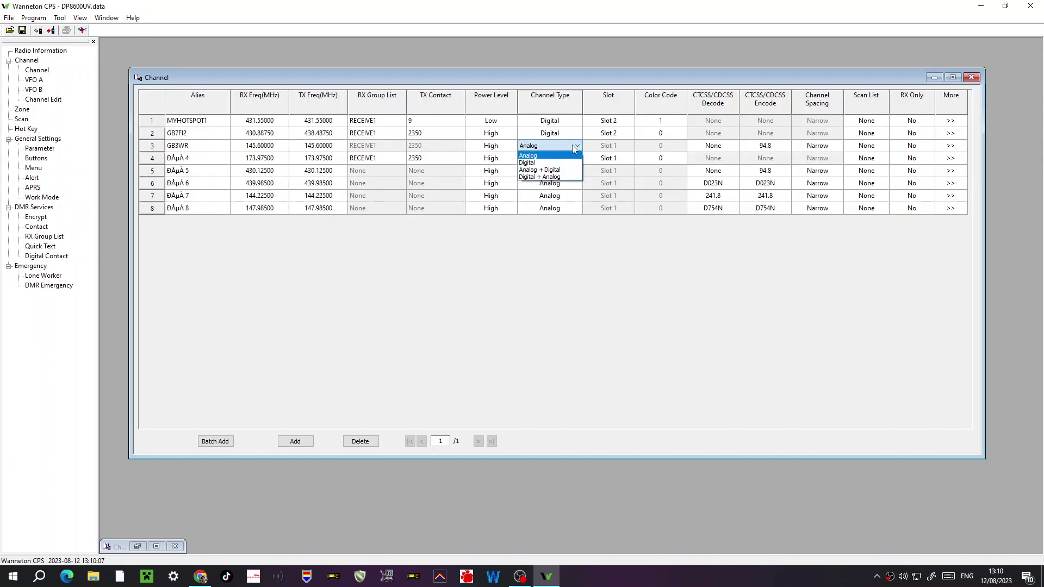
left_click(567, 156)
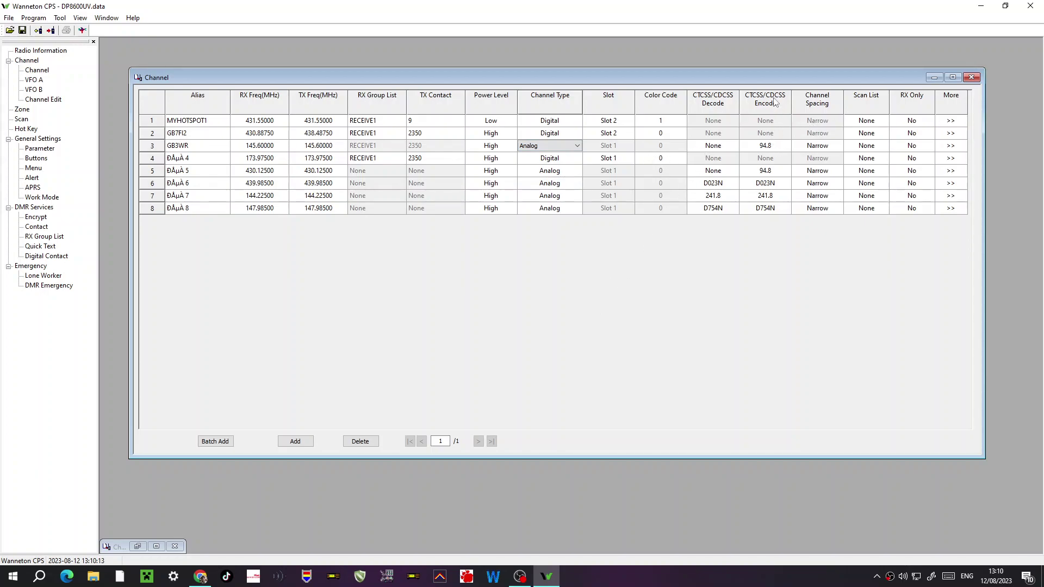
left_click(776, 145)
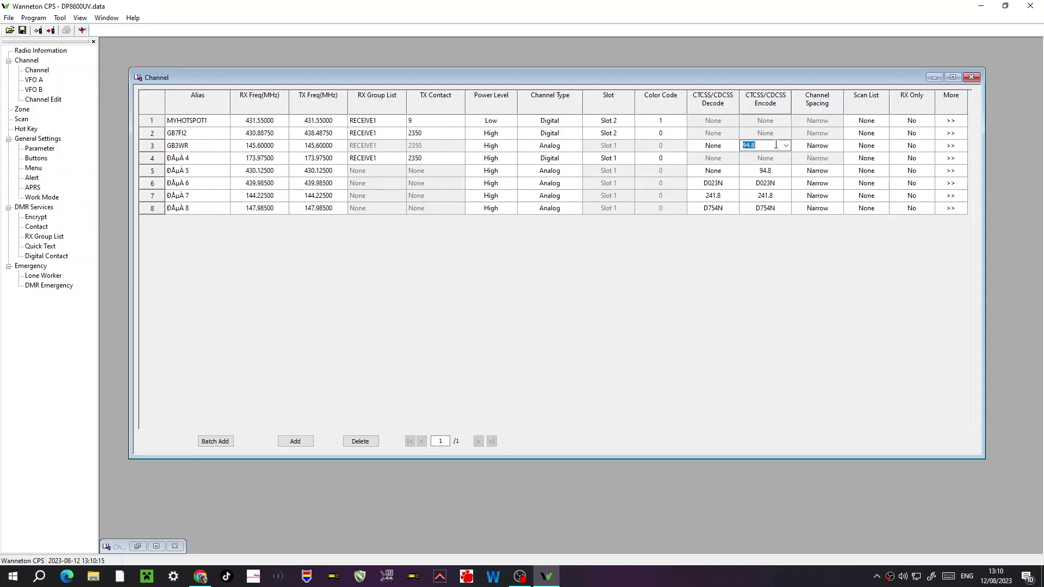
left_click(776, 144)
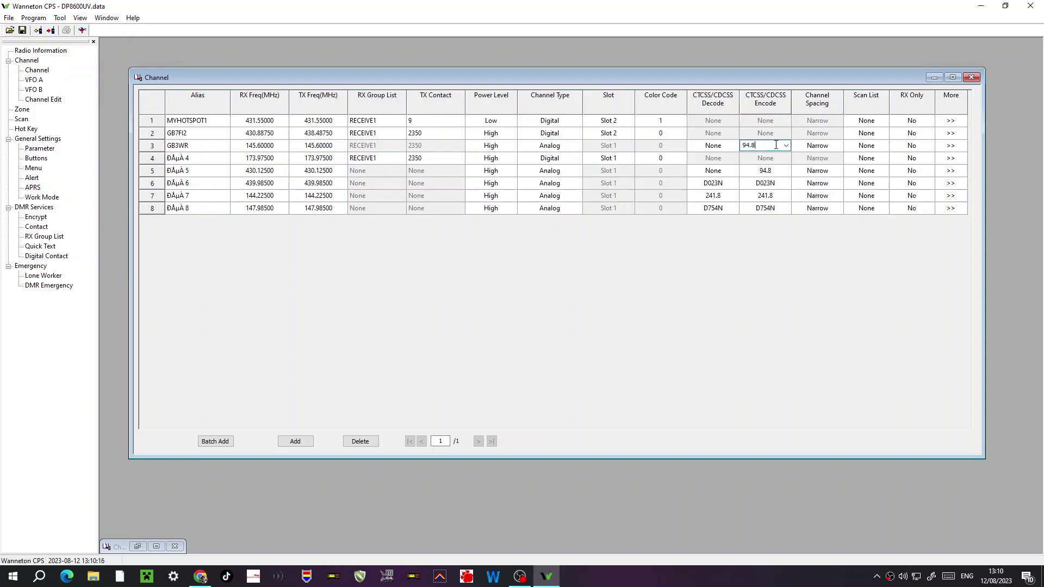
left_click(954, 150)
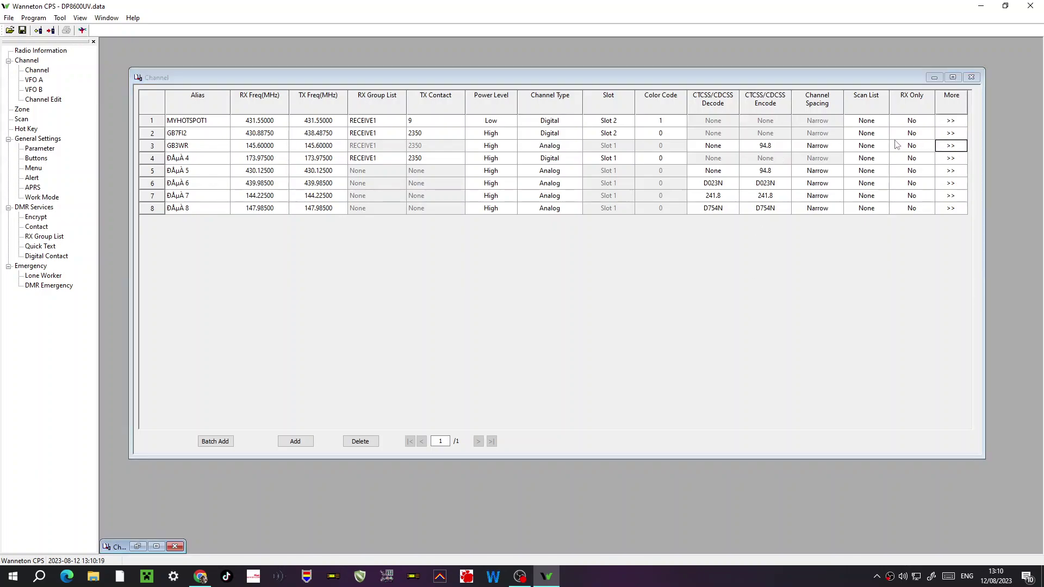
- Bring up the full Channel Edit form for GB3WR
left_click(958, 149)
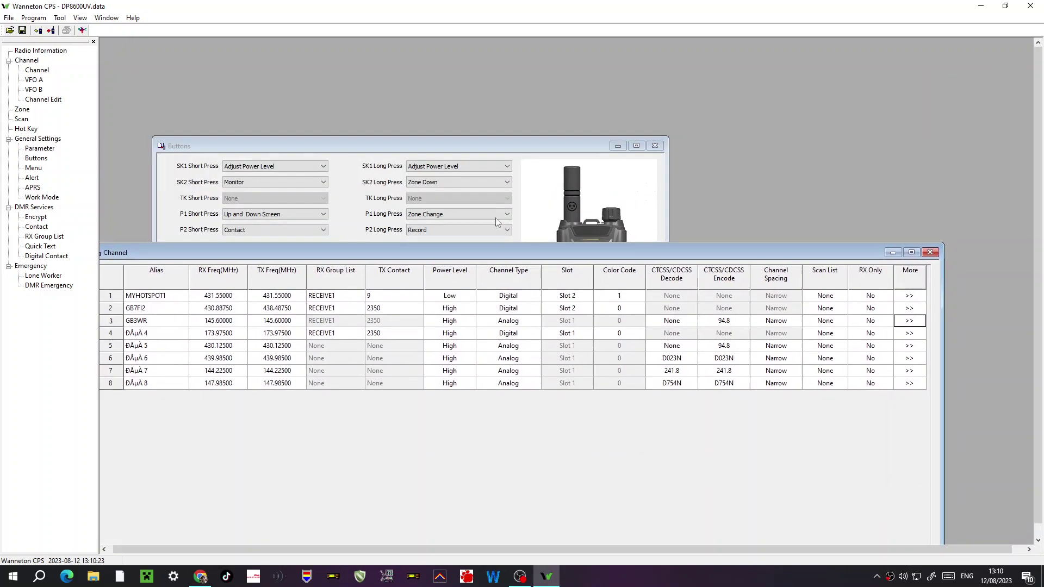
left_click(433, 147)
left_click(686, 246)
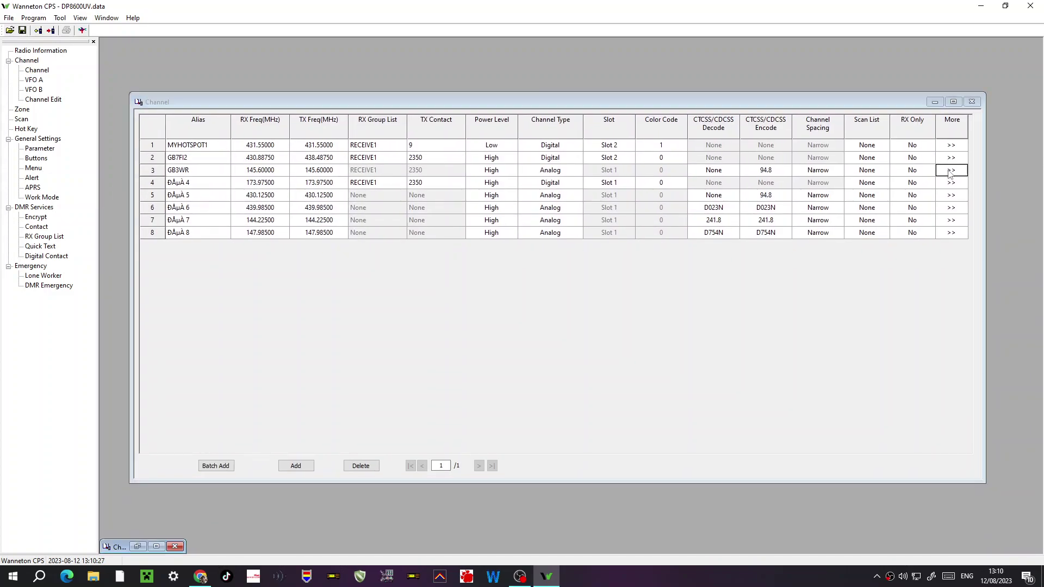
left_click(156, 547)
- Restore and widen the program window, then minimize the GB3WR form and channel list
left_click(1005, 5)
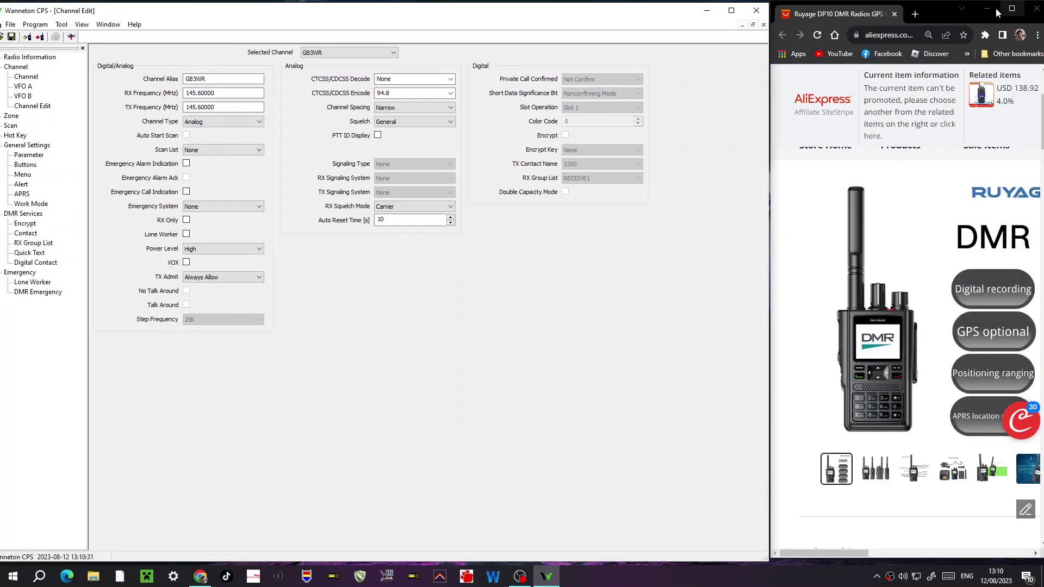
mouse_move(543, 9)
left_mouse_down()
mouse_move(618, 58)
mouse_move(595, 33)
mouse_move(542, 11)
left_mouse_up()
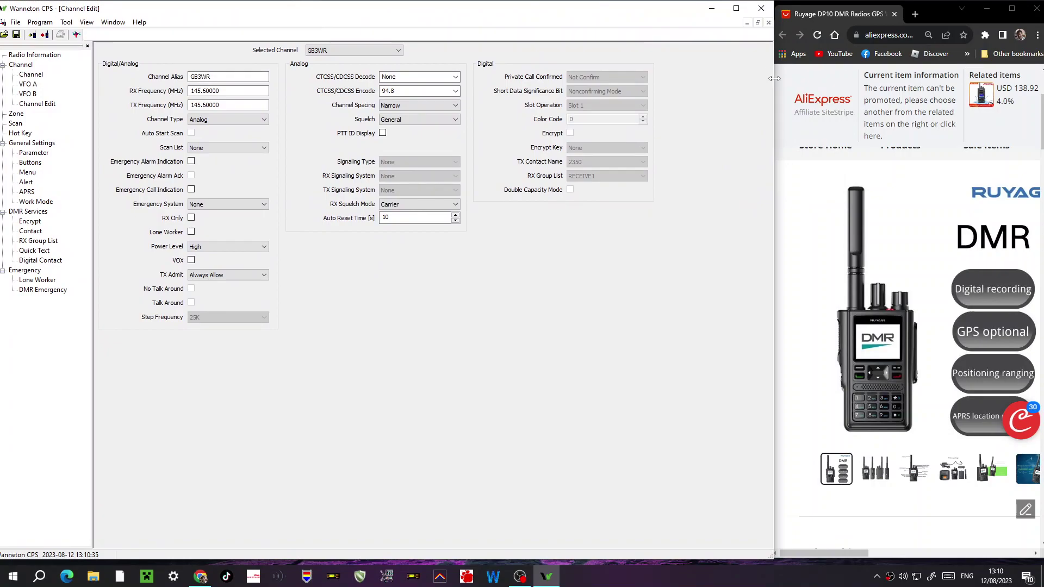
left_click_drag(774, 22, 938, 22)
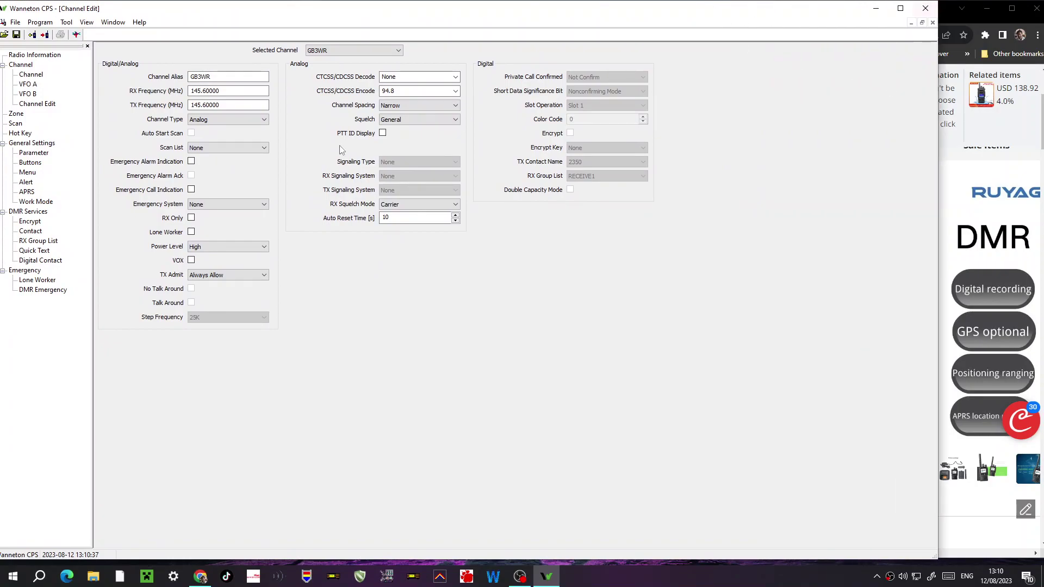
left_click(913, 25)
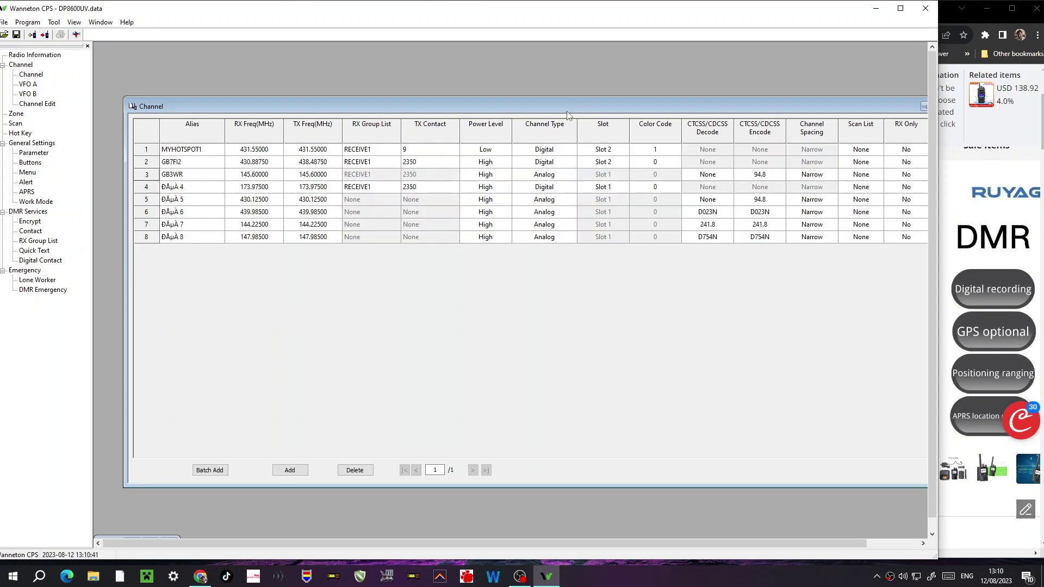
left_click_drag(574, 105, 550, 105)
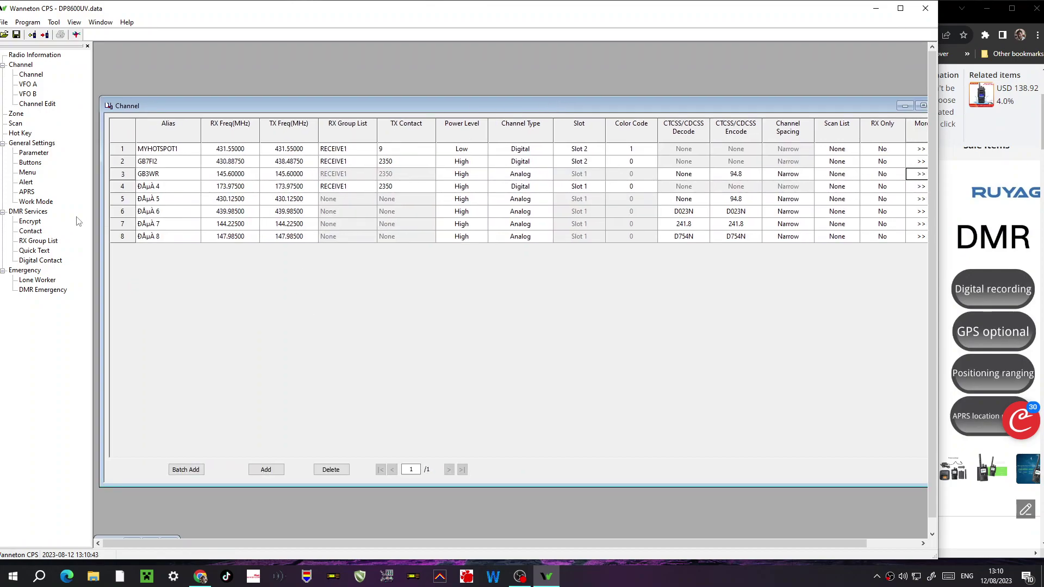
left_click(902, 106)
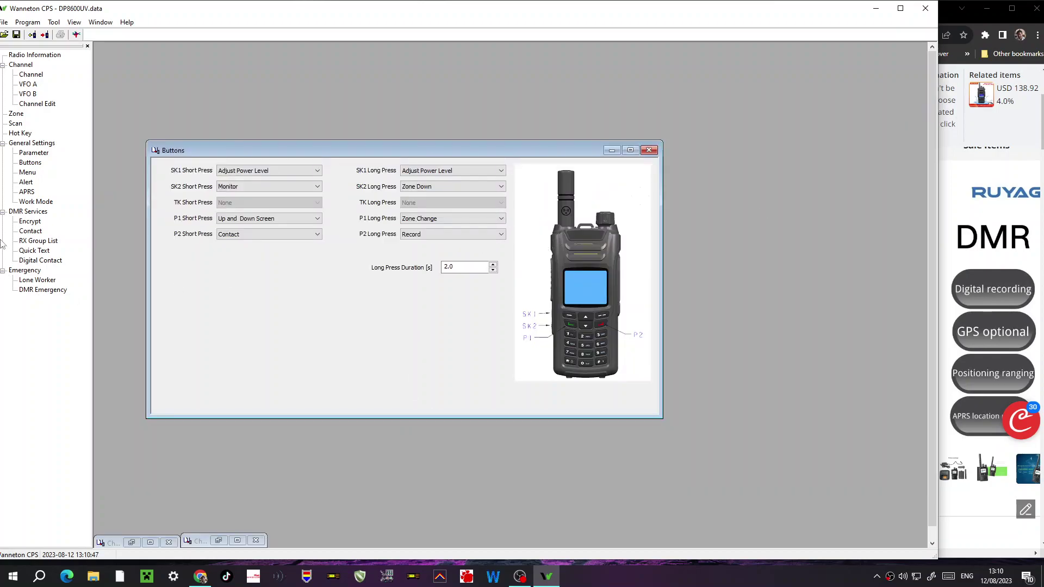
left_click(26, 165)
left_click_drag(439, 151, 466, 123)
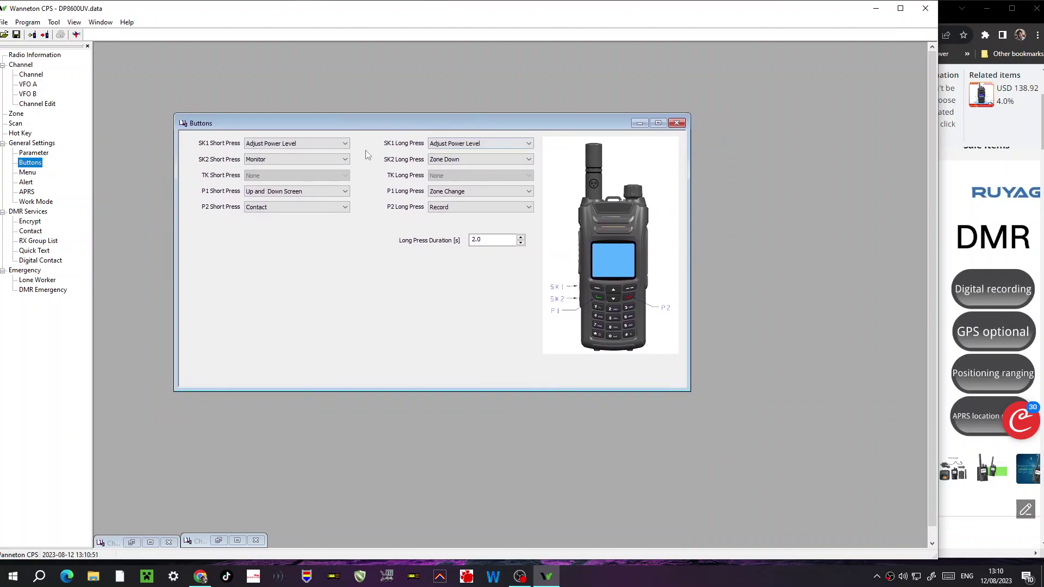
left_click(345, 143)
left_click(31, 143)
left_click(528, 192)
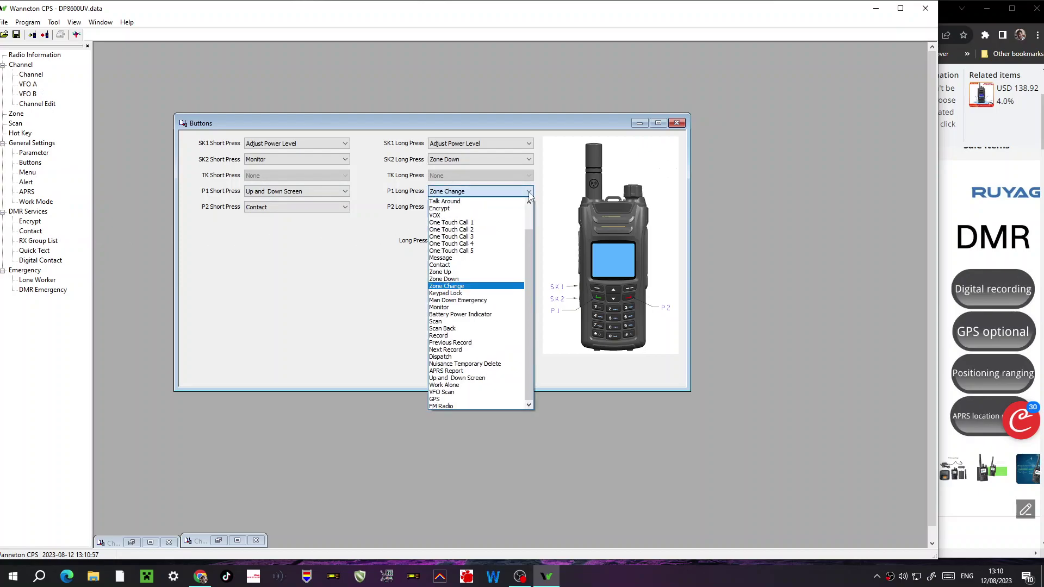
left_click(530, 194)
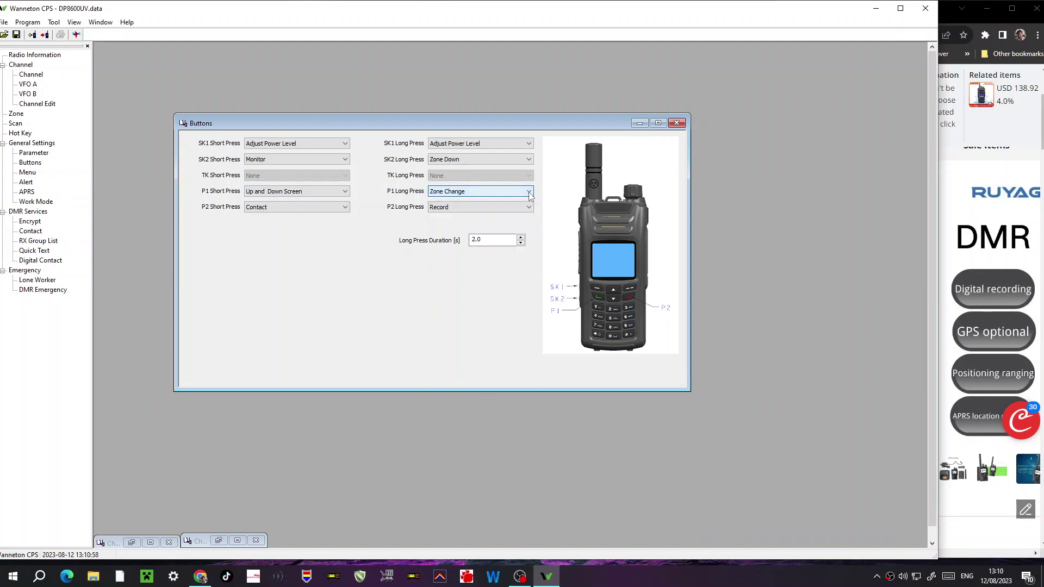
- Remove MYHOTSPOT1, GB7FI2 and GB3WR from the MY CHANNELS zone members
left_click(14, 115)
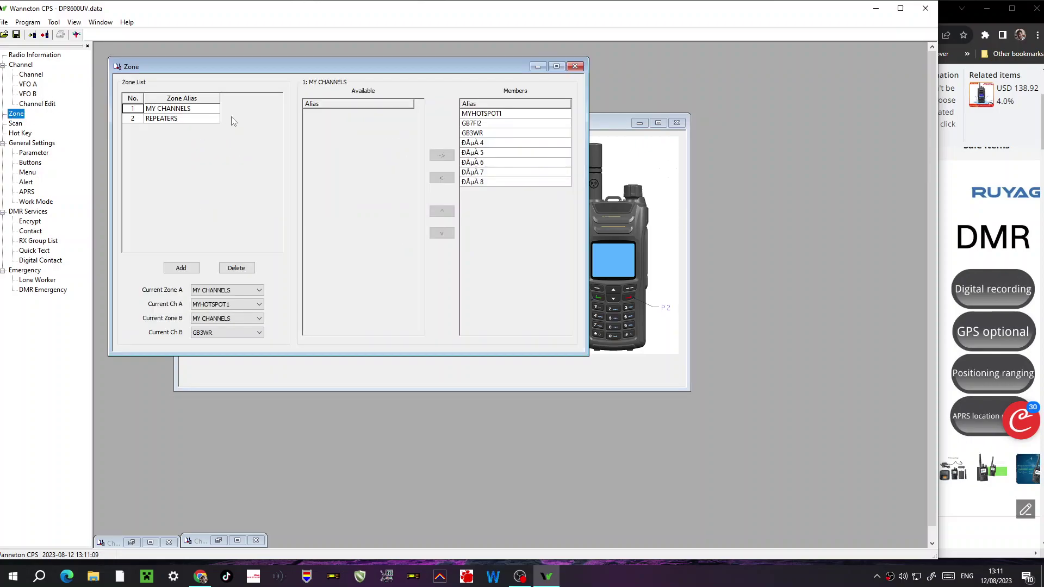
double_click(166, 108)
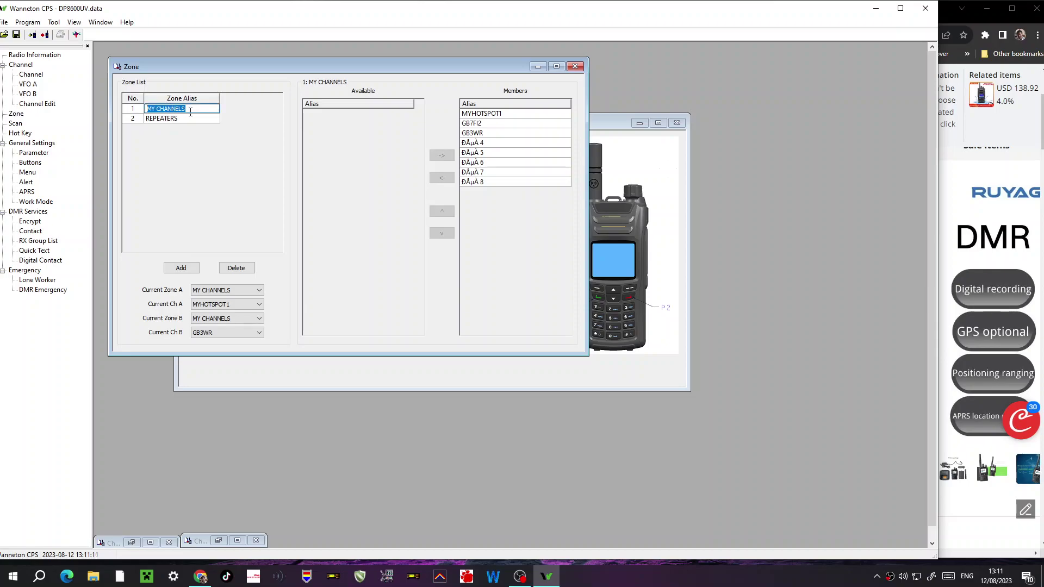
left_click(190, 112)
left_click(487, 114)
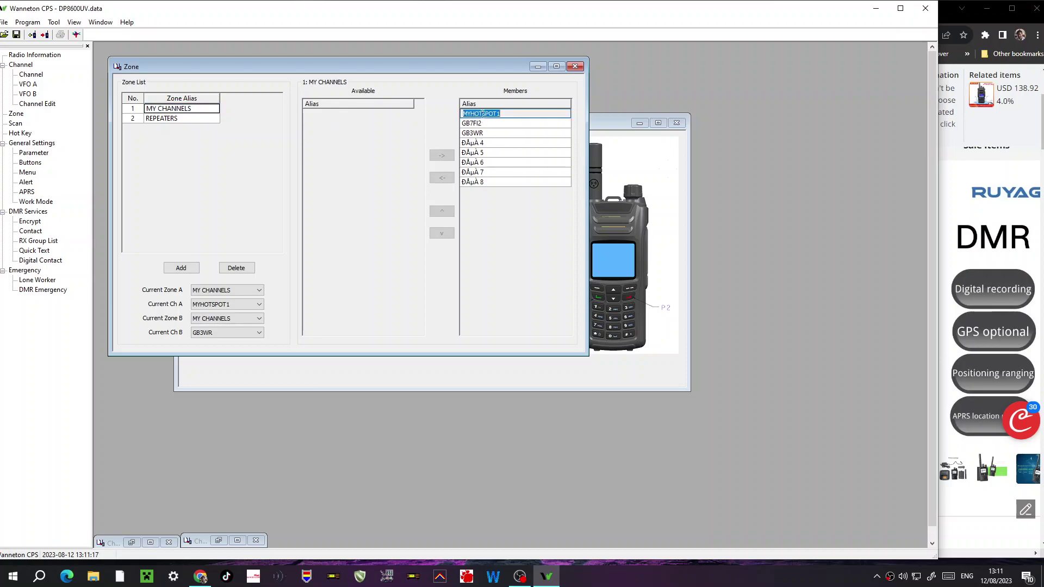
left_click(447, 182)
left_click(446, 181)
left_click(446, 182)
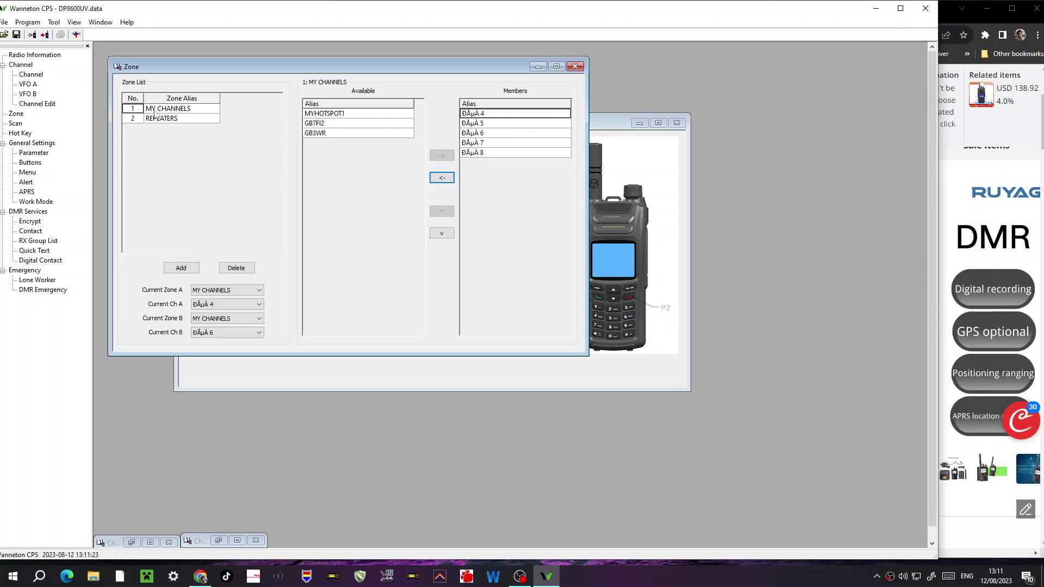
- Add a third zone, Zone 1, to the zone list
left_click(182, 269)
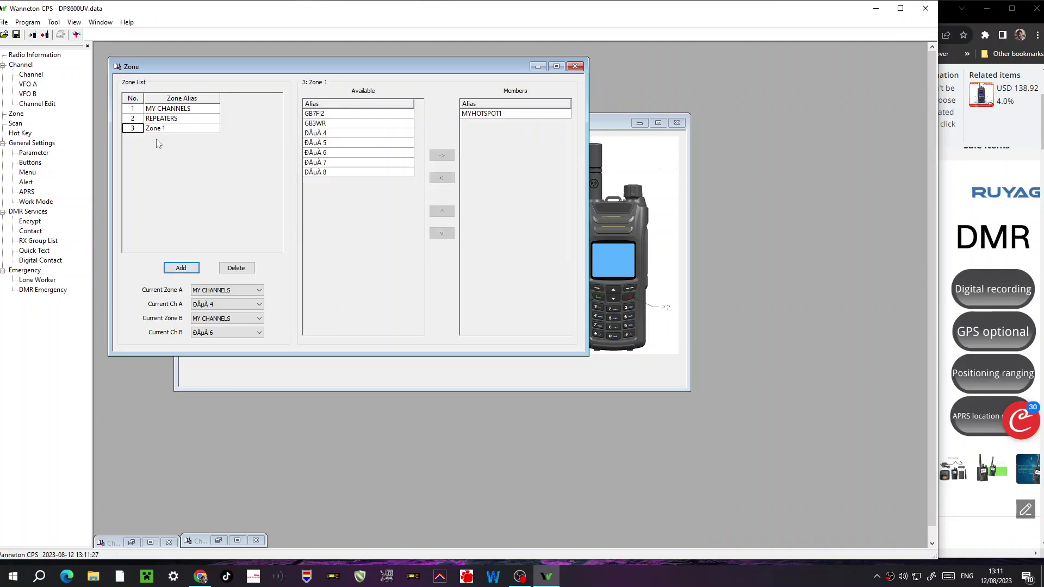
left_click(166, 130)
left_click(166, 129)
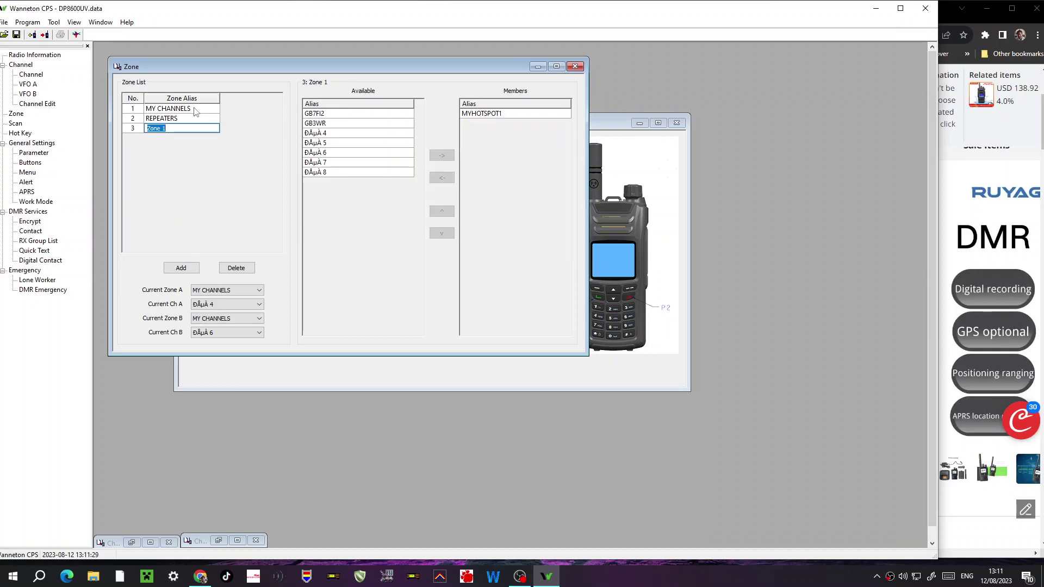
type("simplex")
key("Escape")
left_click(37, 75)
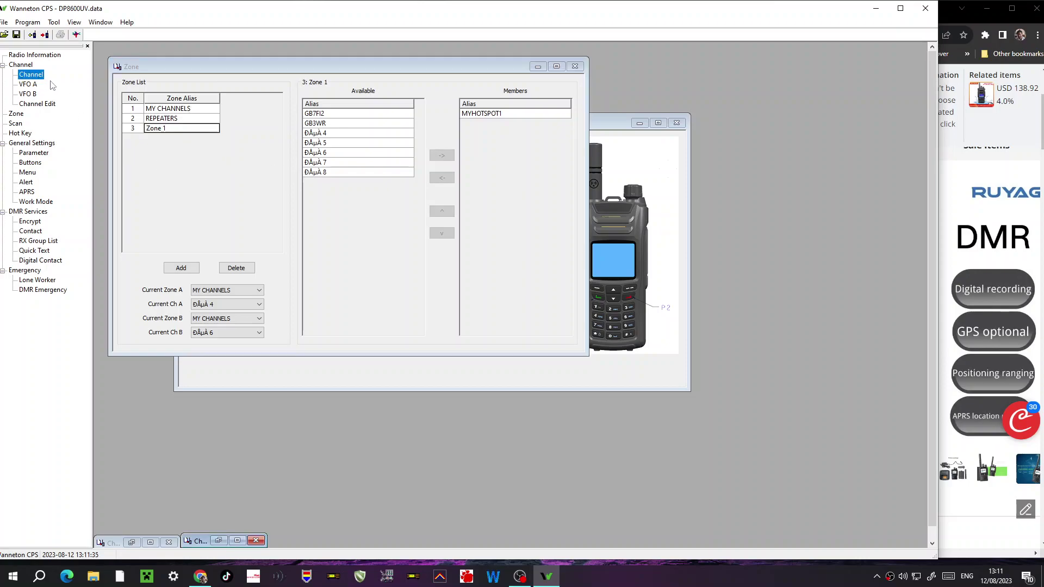
- Return to the channel list and set channel 4 (S20) receive frequency to 145.500
left_click(538, 67)
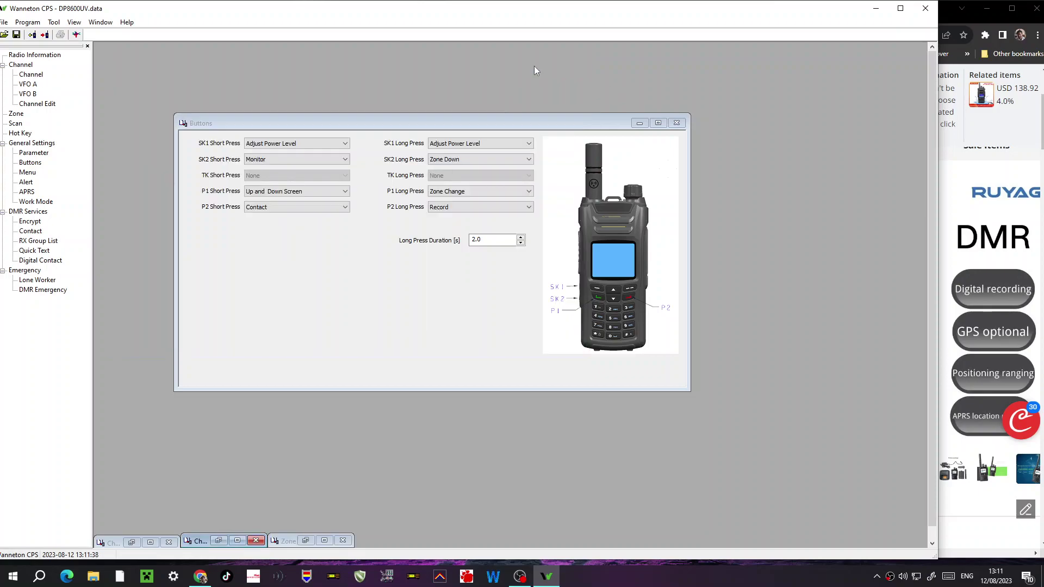
left_click(323, 542)
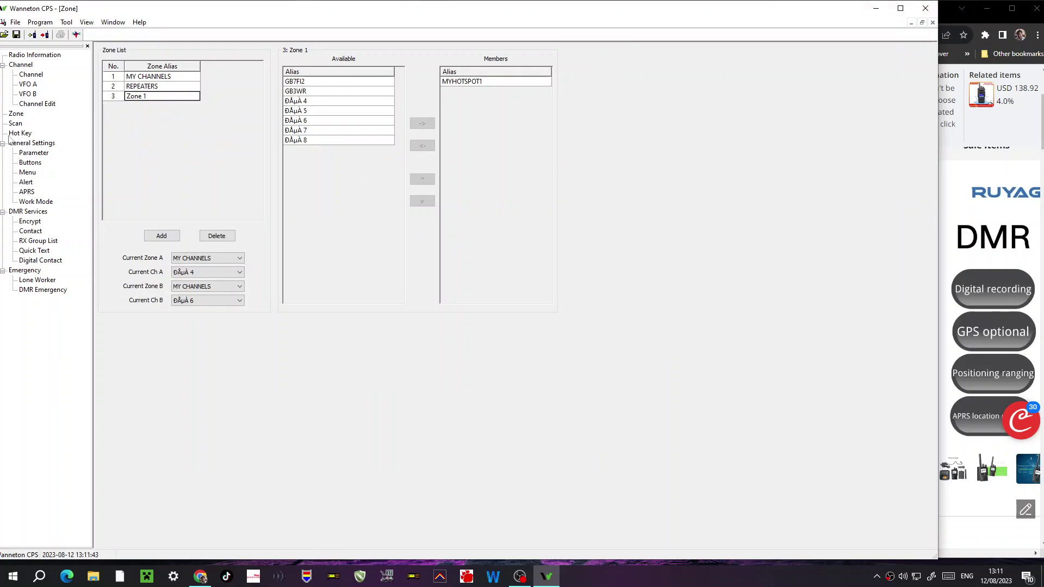
left_click(31, 75)
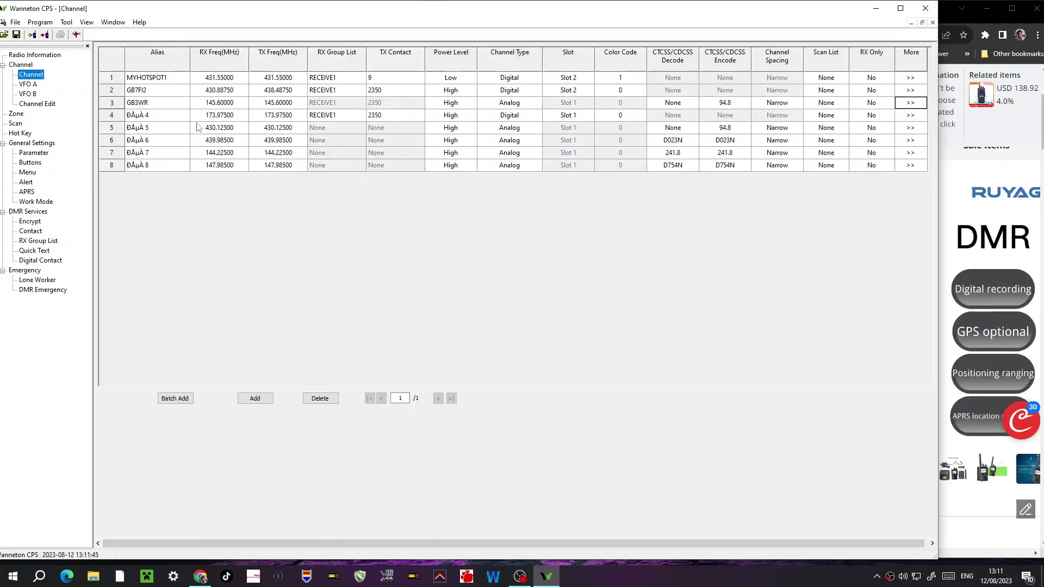
left_click(156, 115)
left_click(156, 115)
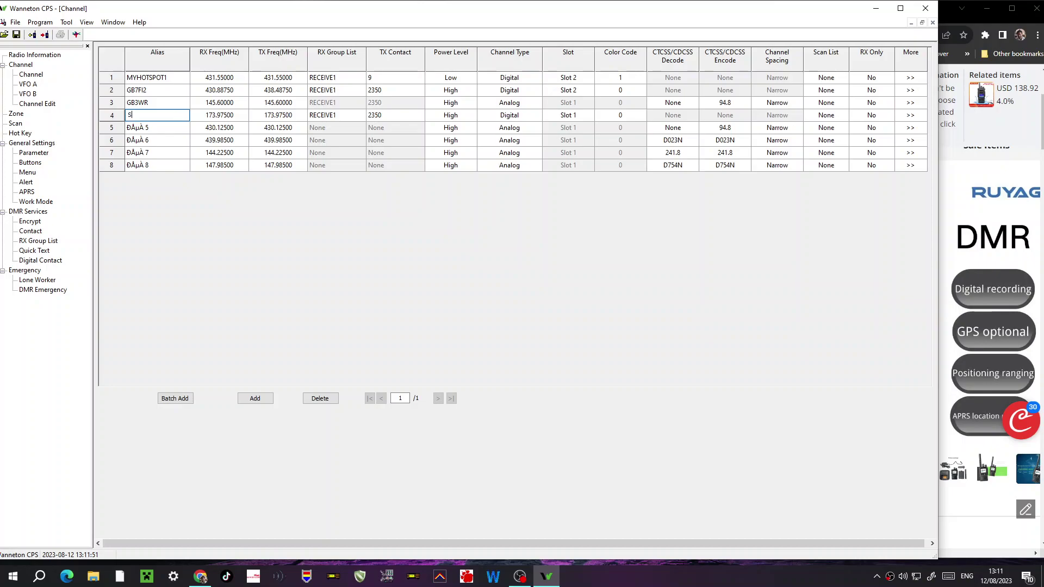
left_click(228, 115)
type("1")
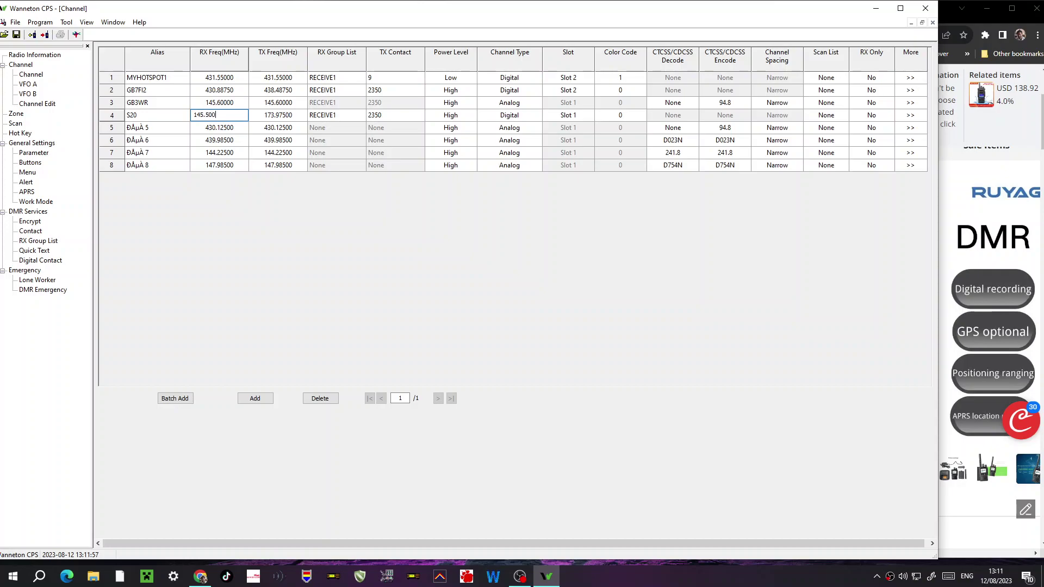
type("45.500")
- Set S20's transmit frequency to 145.50000 and change its channel type to Analog
left_click(302, 117)
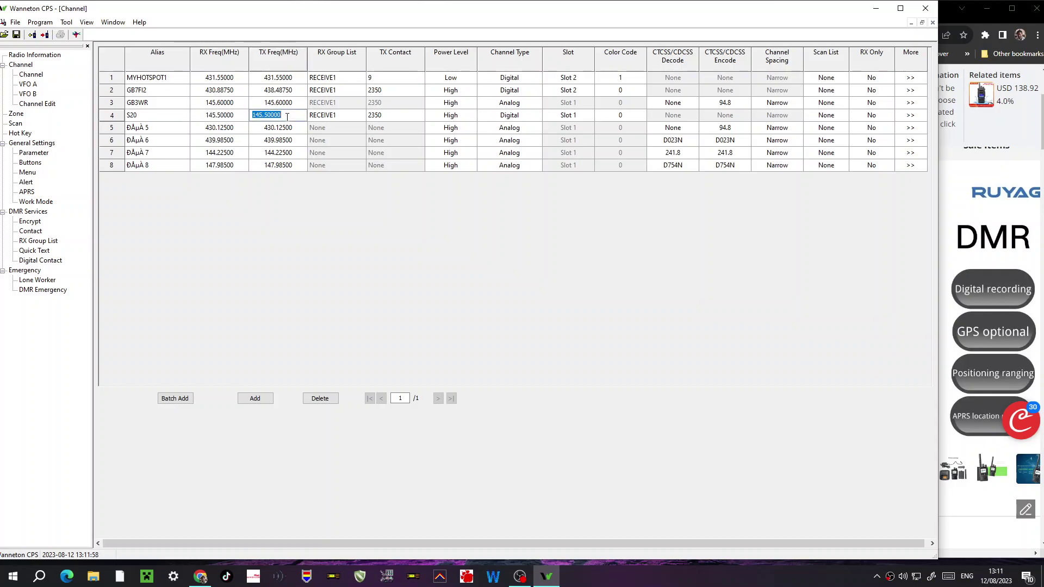
left_click(334, 117)
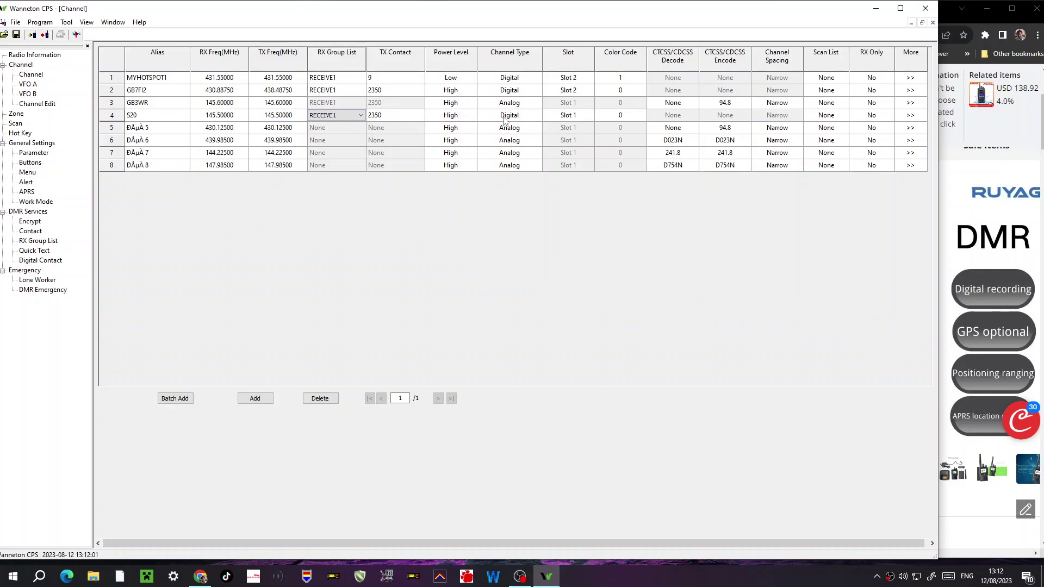
left_click(532, 120)
left_click(533, 120)
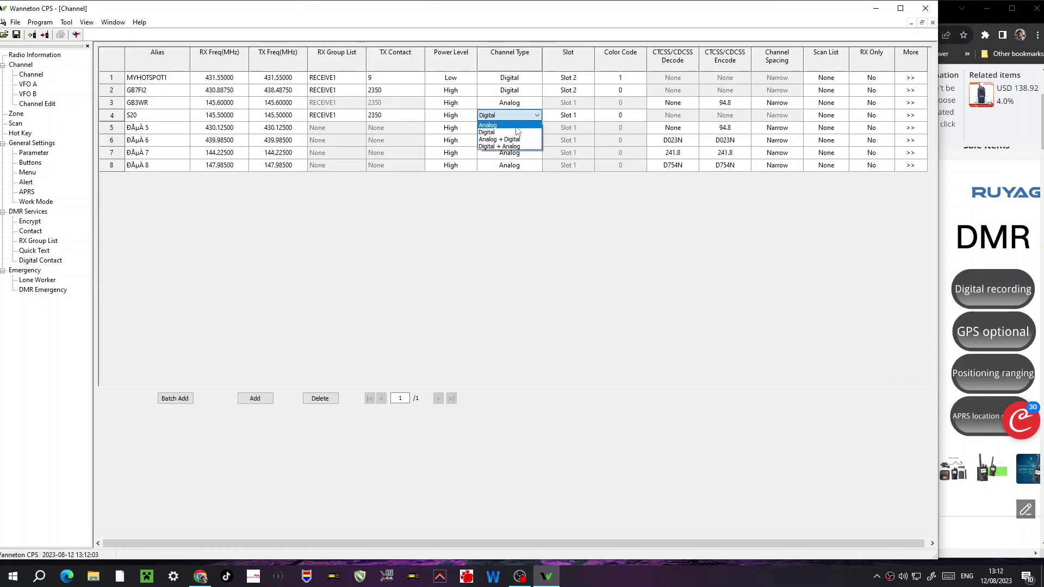
left_click(516, 126)
left_click(574, 117)
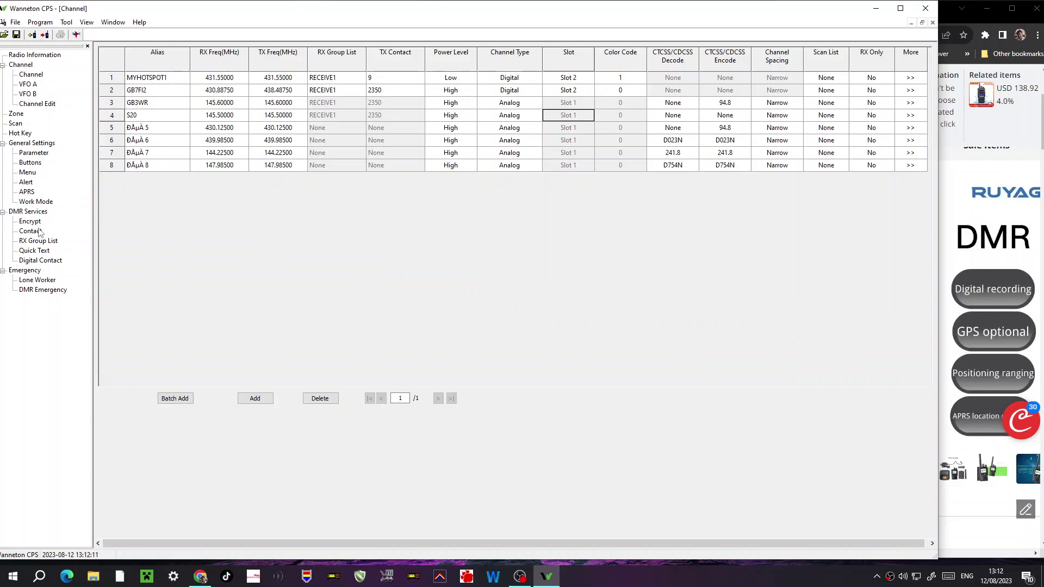
- Rename the third zone to SIMPLEX and add a fourth zone
left_click(17, 114)
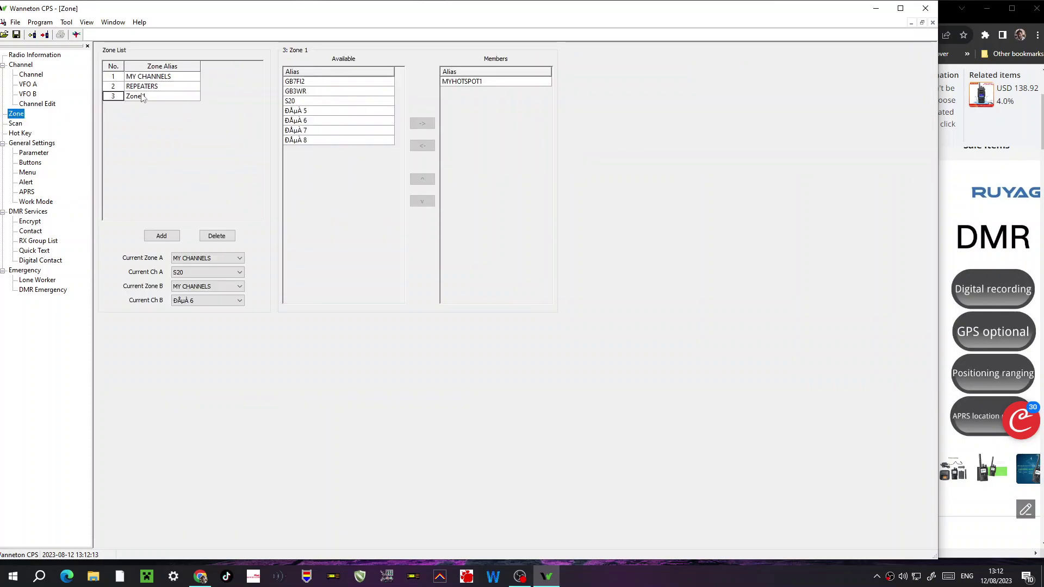
double_click(143, 96)
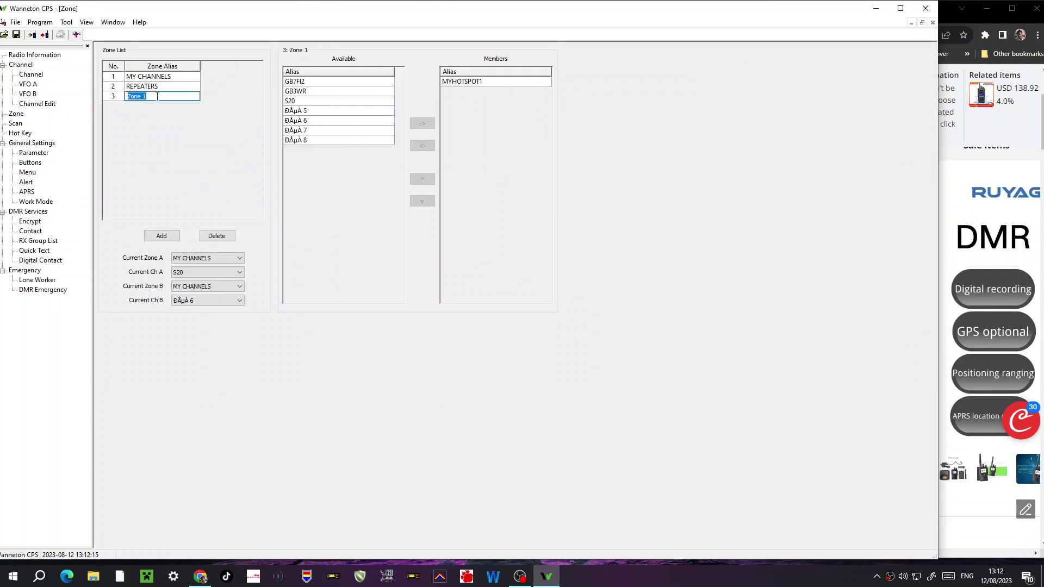
type("SIMPLEX")
left_click(163, 236)
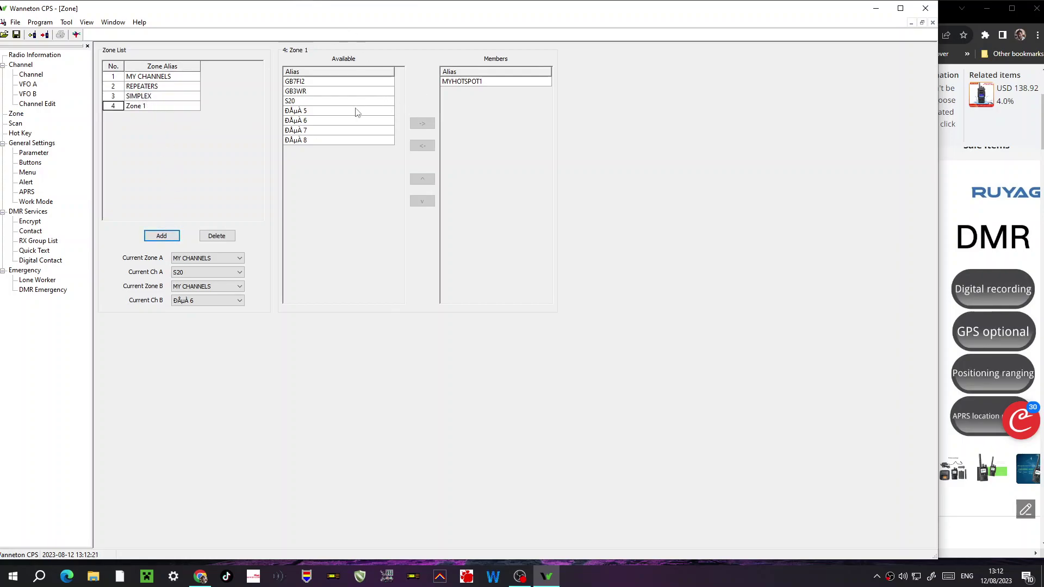
- Adjust the SIMPLEX zone's channels, selecting S20 and the MYHOTSPOT1 member
left_click(314, 105)
left_click(313, 102)
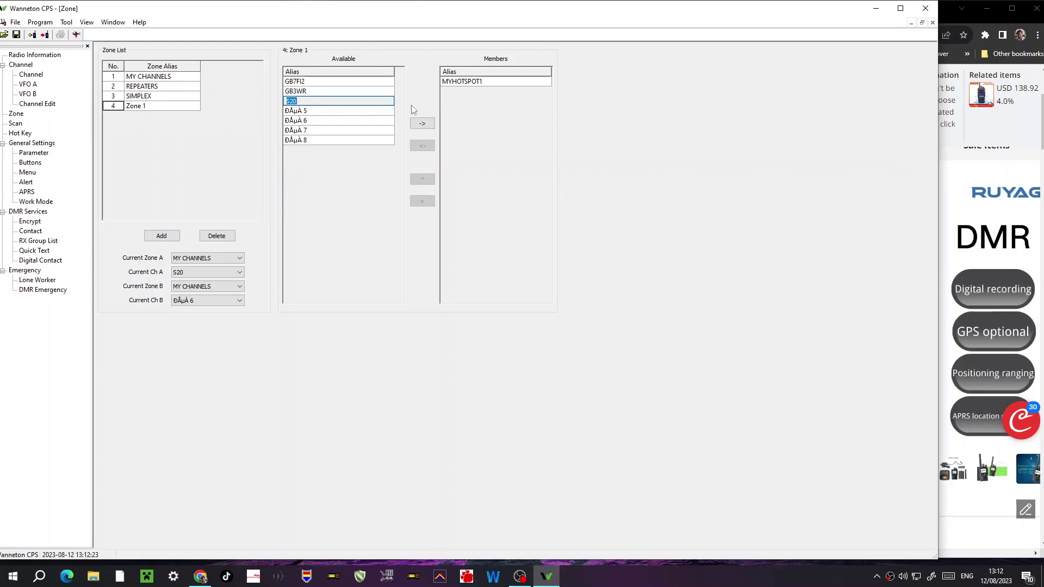
double_click(149, 96)
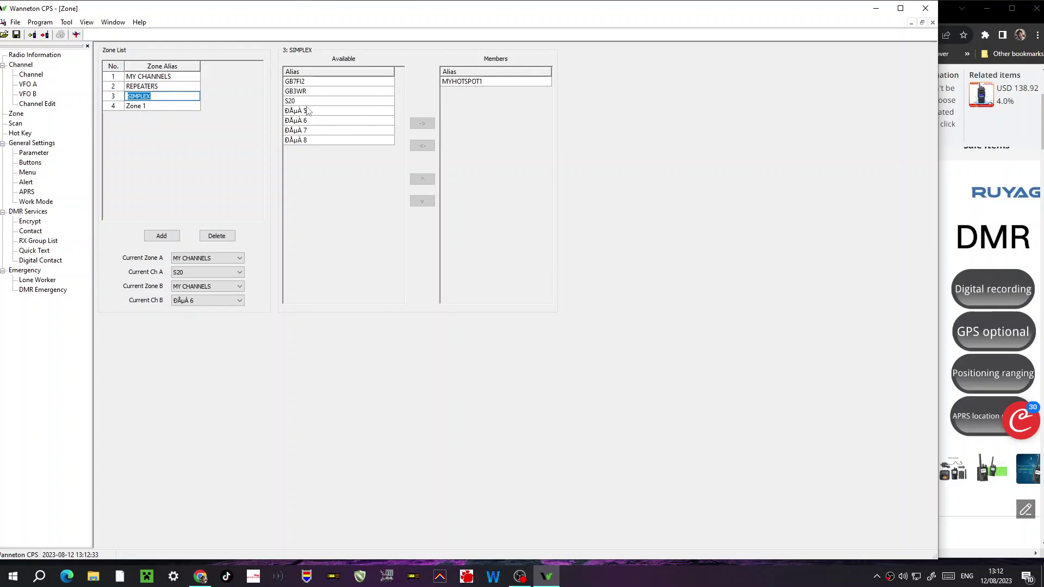
left_click(485, 82)
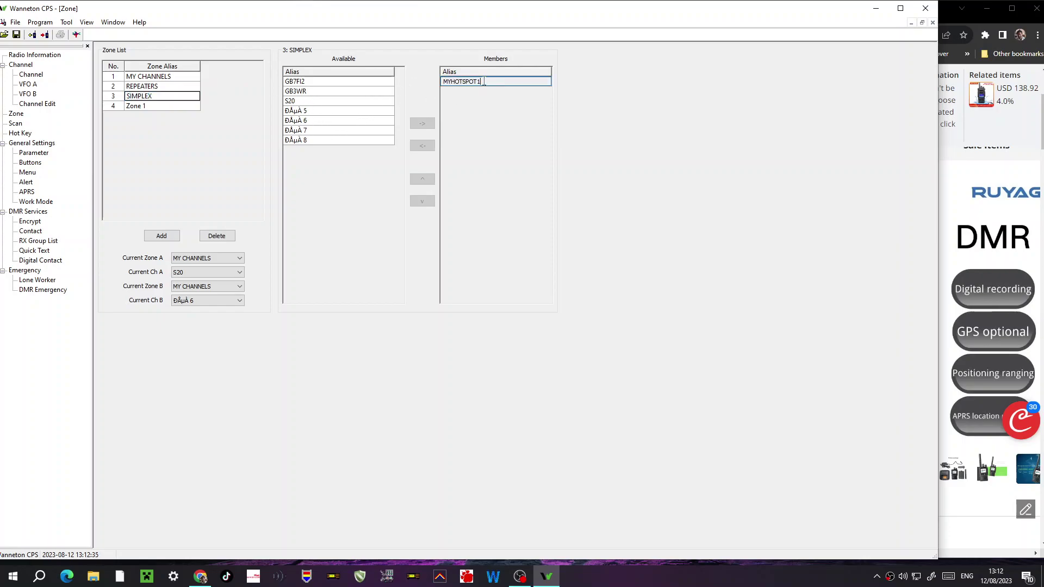
left_click(165, 237)
left_click(505, 81)
key("Return")
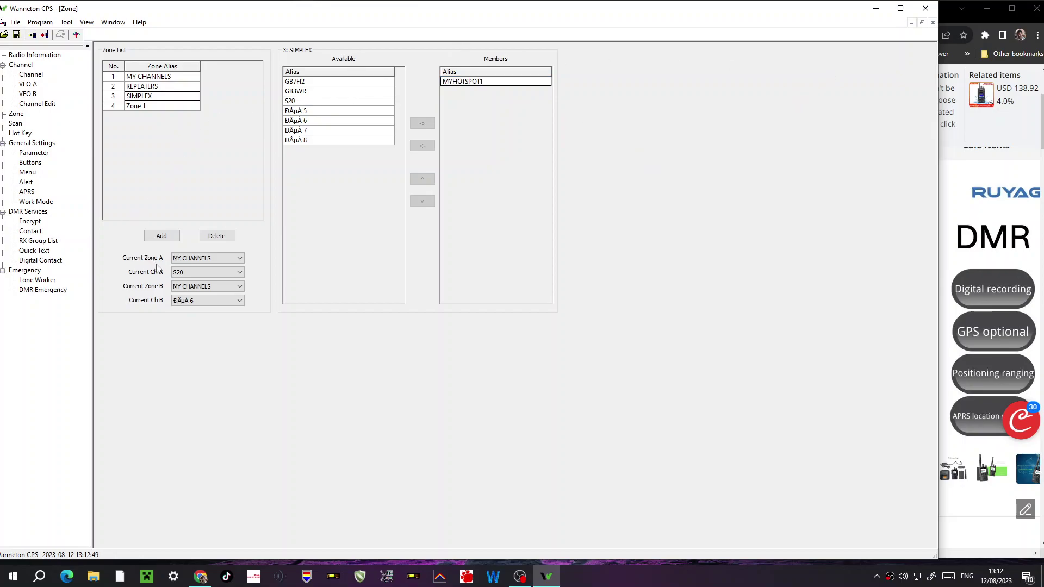
- Set Current Zone A to SIMPLEX and Current Zone B to REPEATERS
left_click(240, 258)
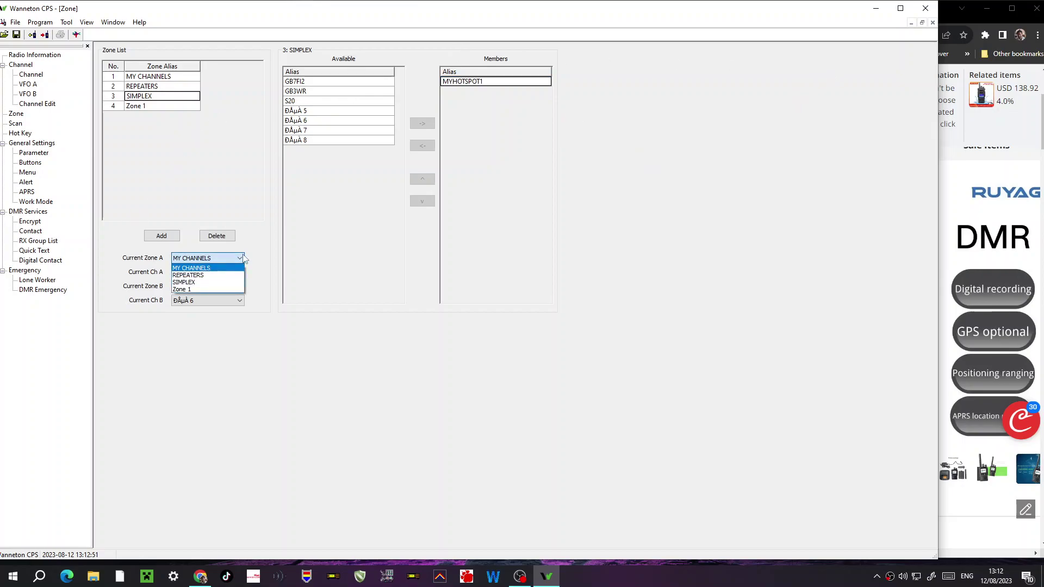
left_click(242, 258)
left_click(242, 258)
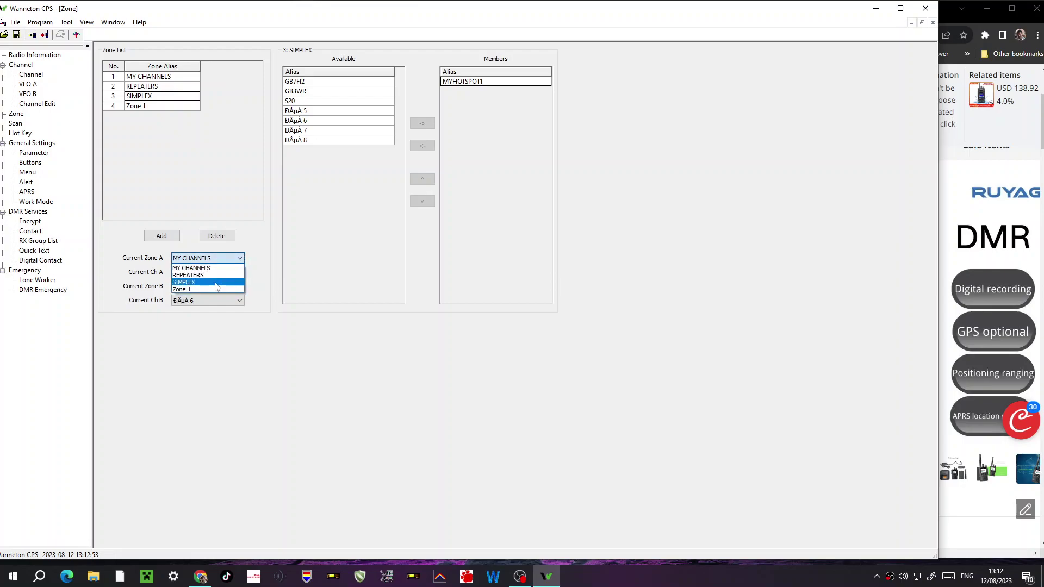
left_click(216, 282)
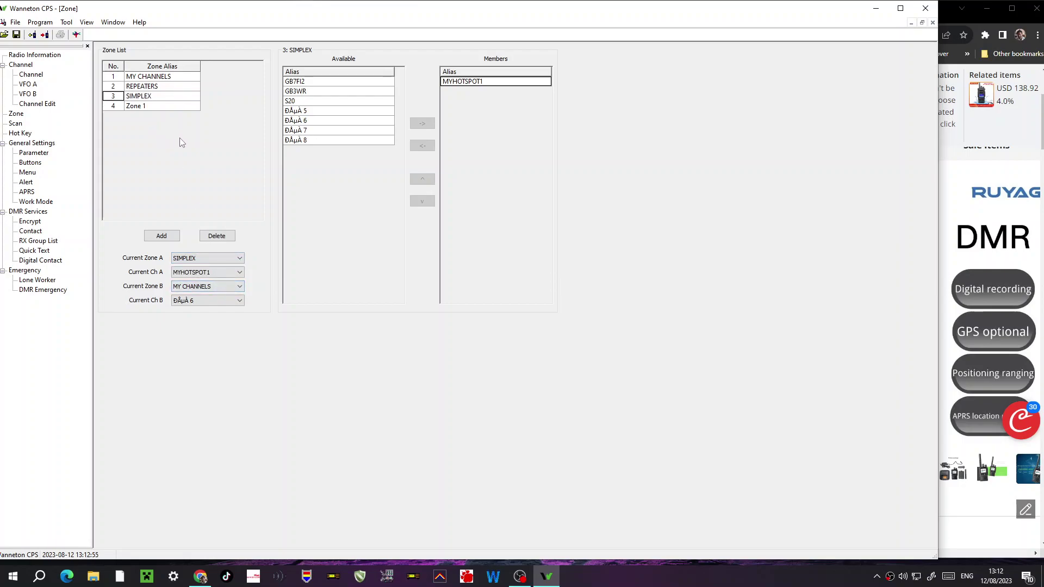
left_click(240, 287)
left_click(217, 304)
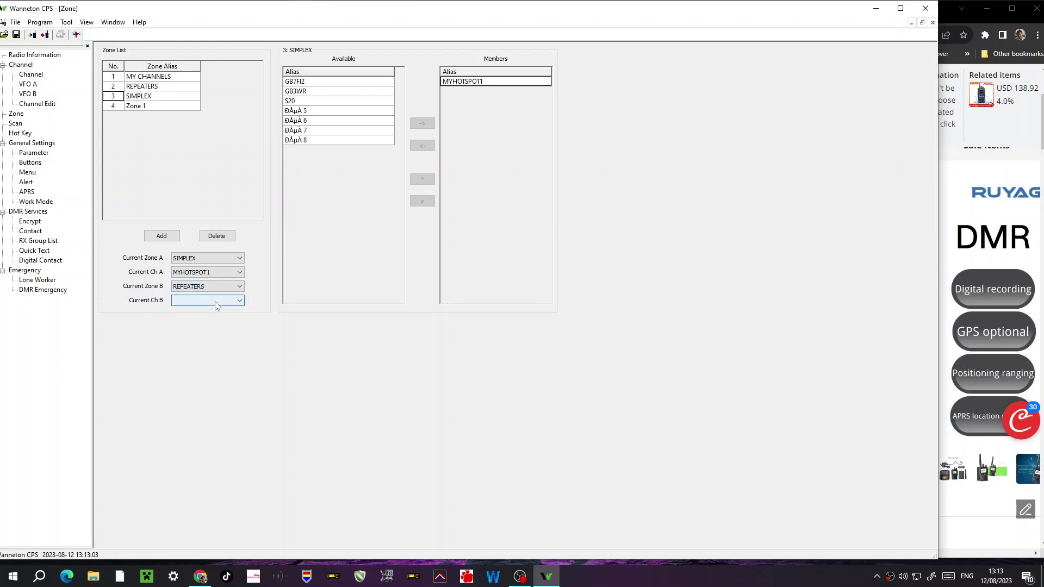
- Add channel S20 to the SIMPLEX zone alongside MYHOTSPOT1
left_click(933, 23)
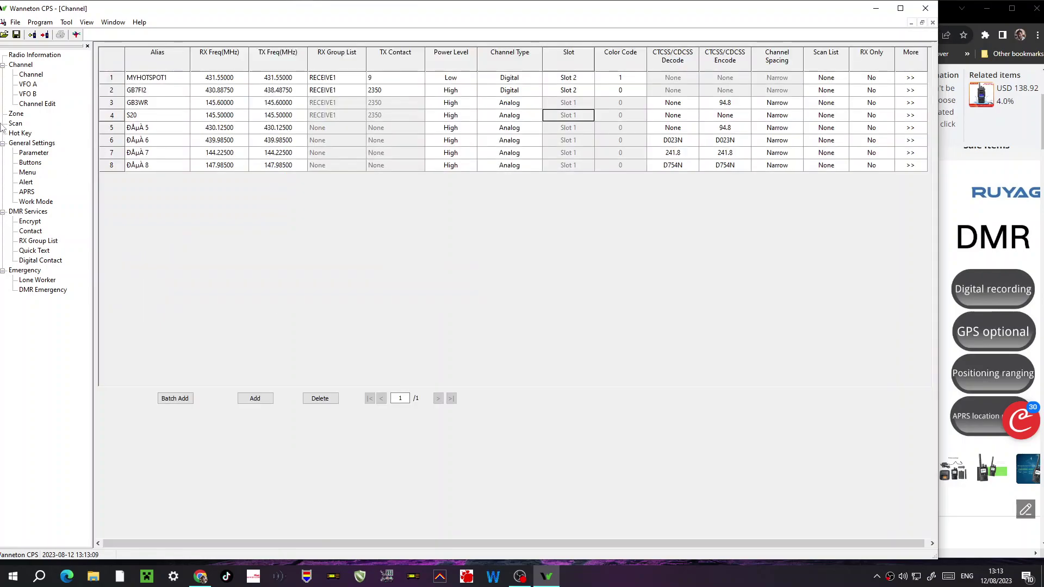
left_click(17, 114)
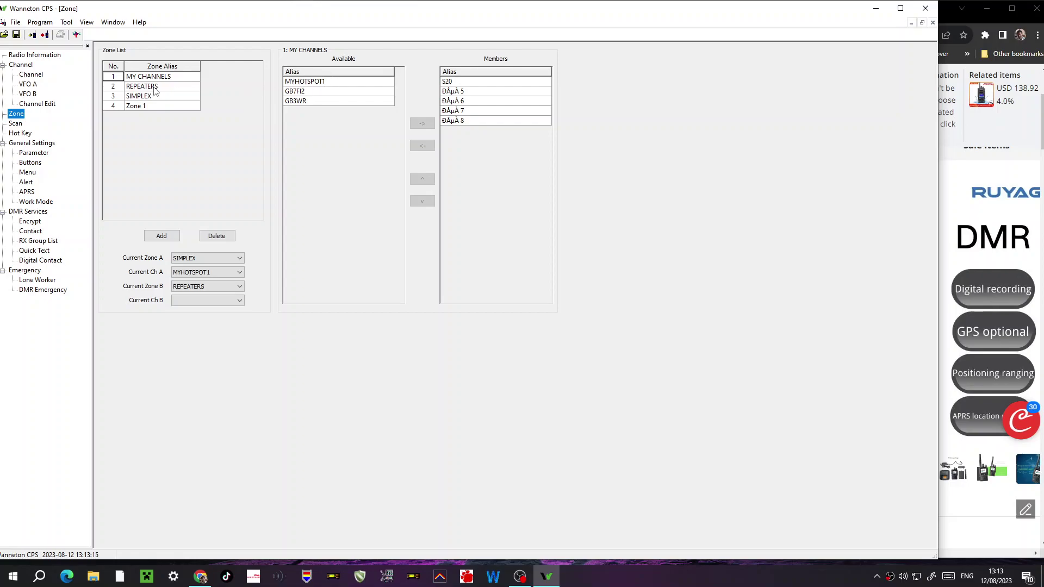
left_click(139, 96)
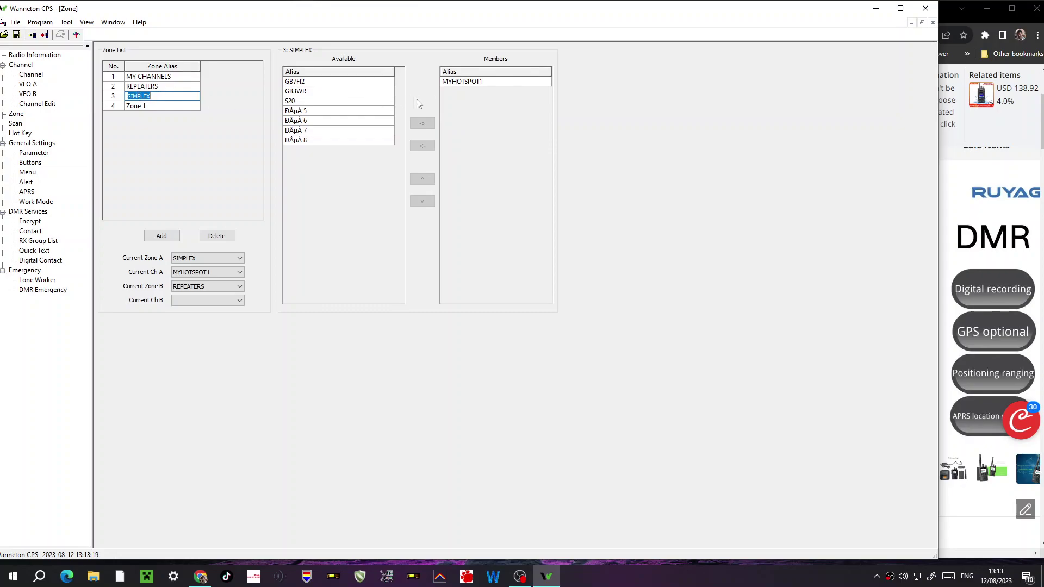
left_click(320, 104)
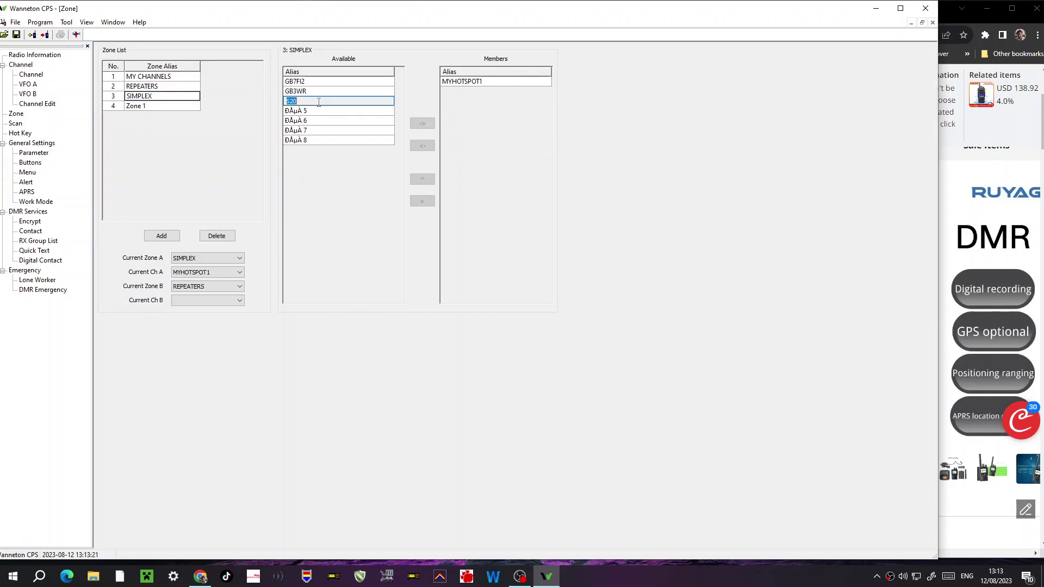
left_click(423, 125)
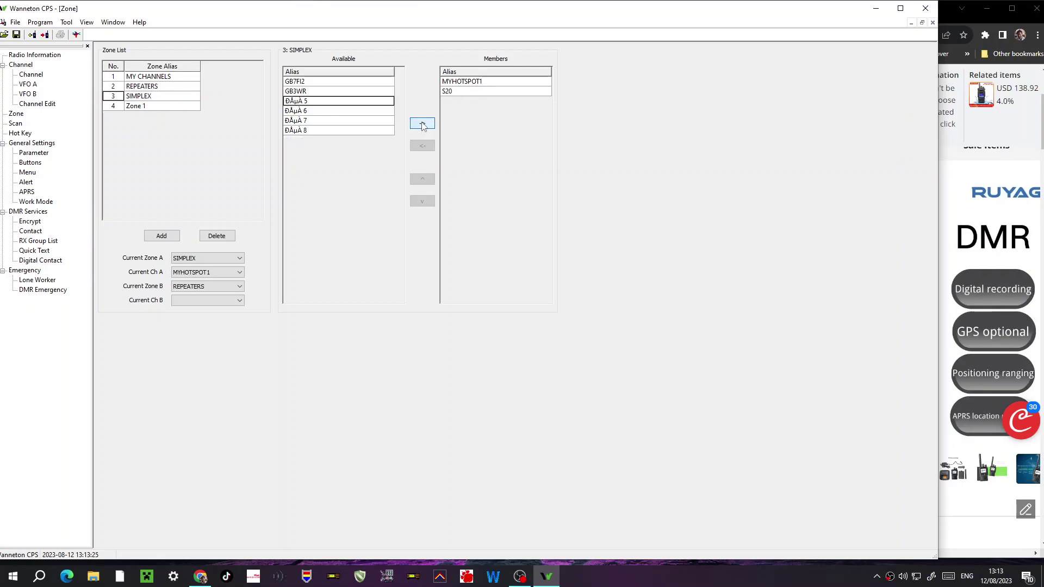
- Re-add S20 to SIMPLEX after removing it, then view the APRS and Menu settings
left_click(469, 92)
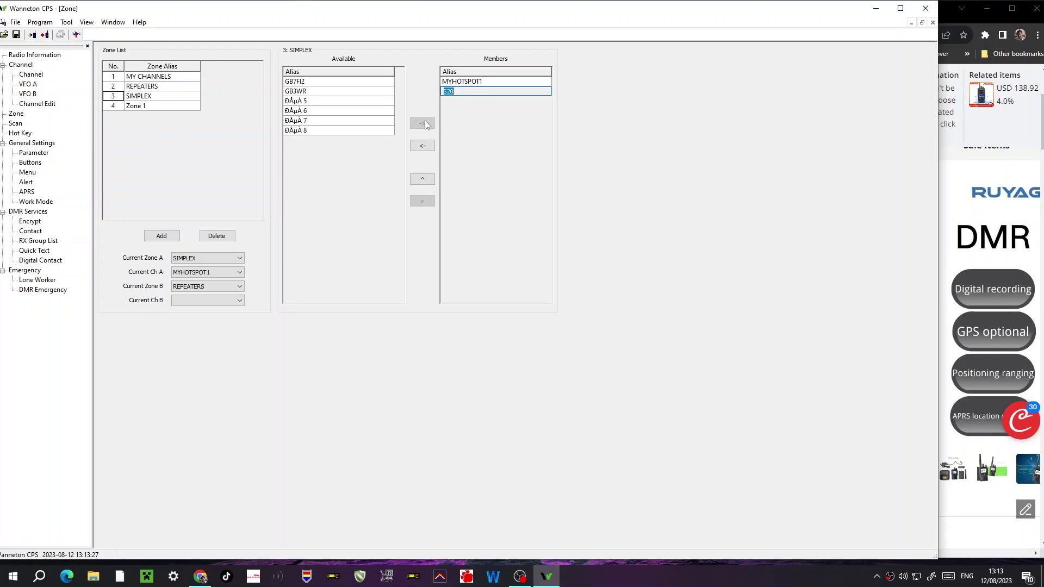
left_click(423, 146)
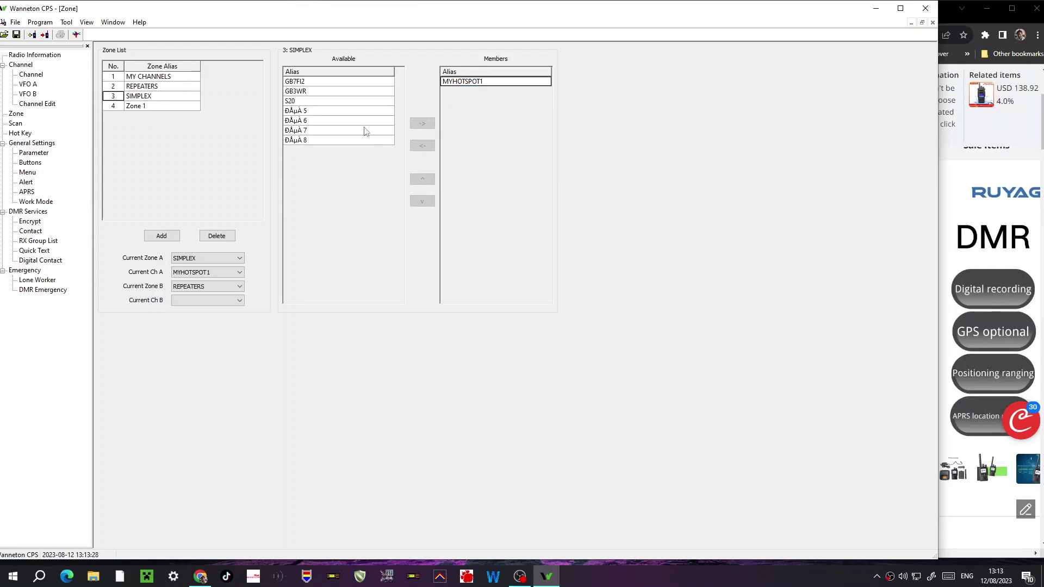
left_click(300, 101)
left_click(423, 124)
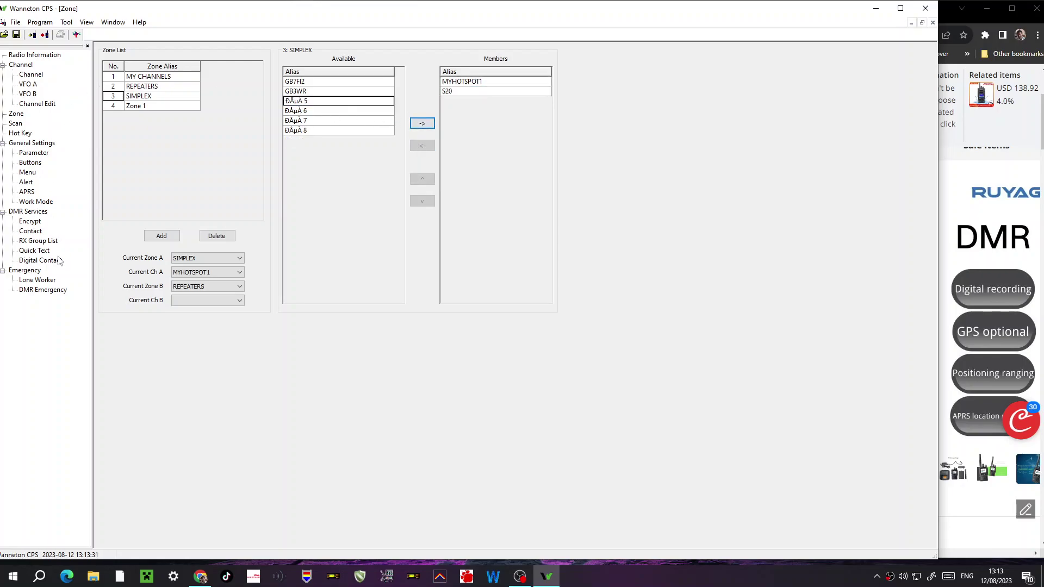
left_click(27, 192)
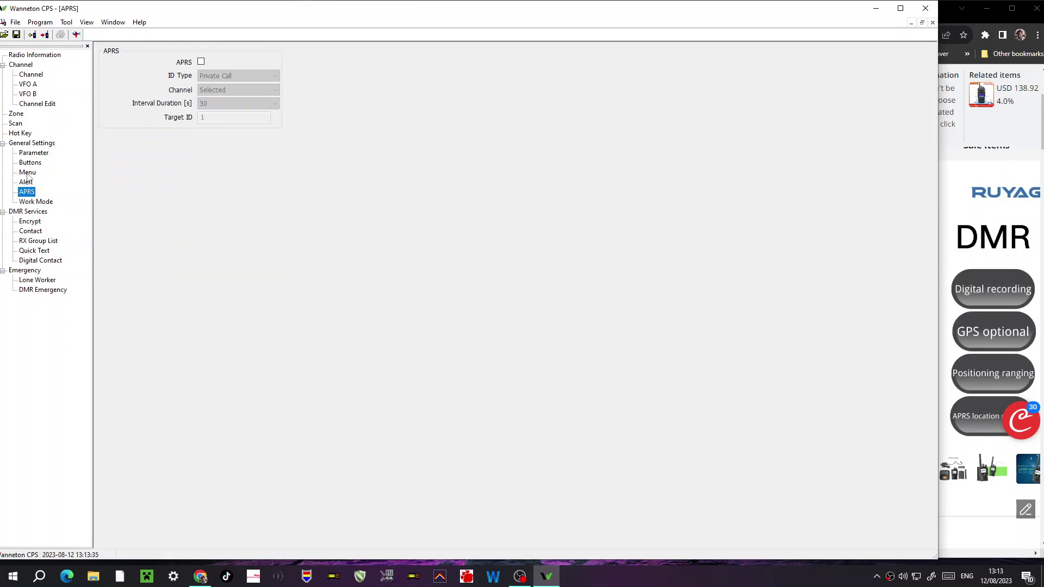
left_click(28, 173)
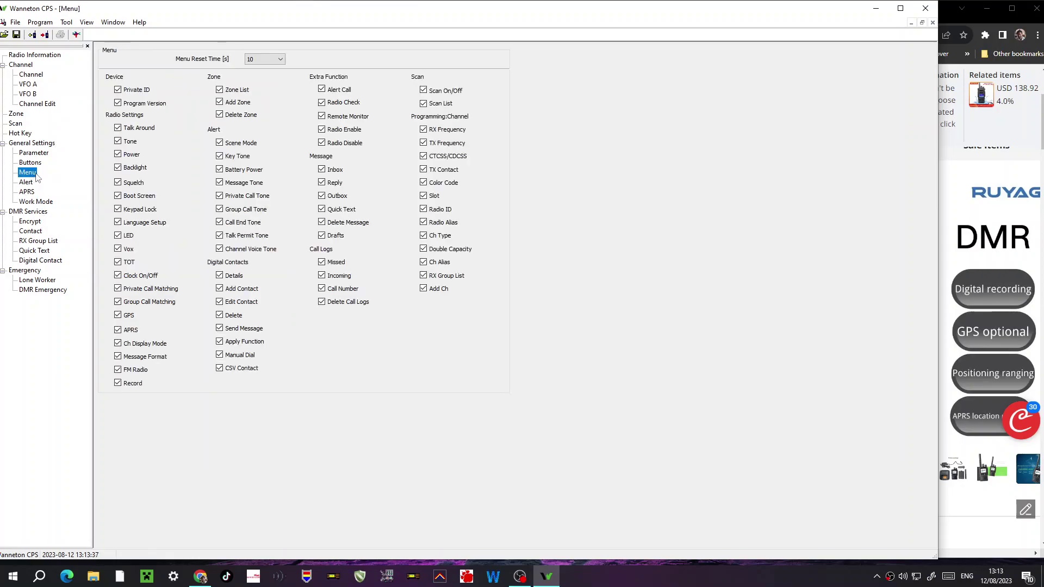
- Leave Work Mode's Display Mode(A) set to Channel
left_click(43, 204)
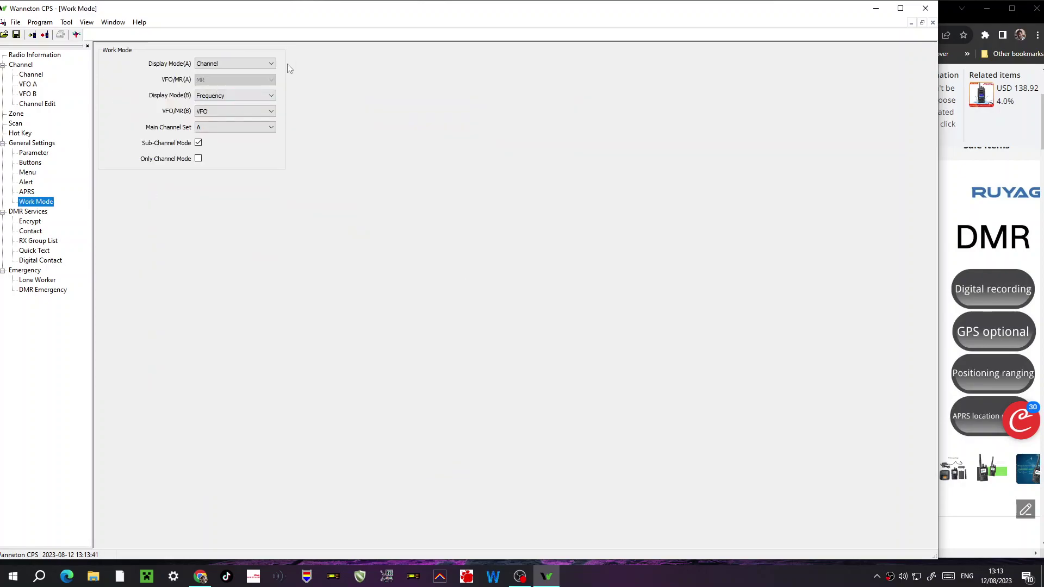
left_click(271, 64)
left_click(272, 65)
left_click(273, 65)
left_click(273, 65)
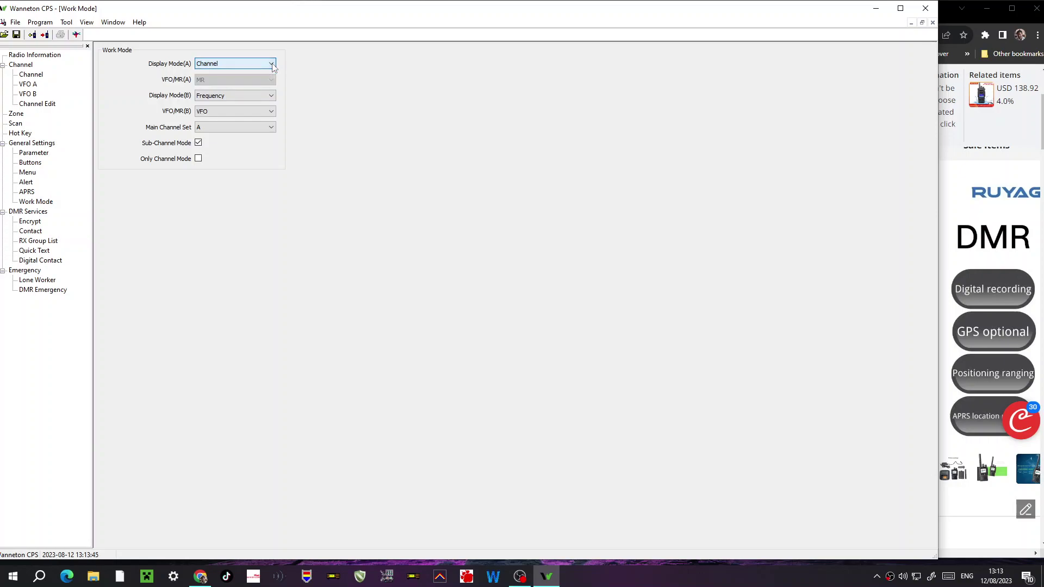
- Add a third, empty RX group list named List 2
left_click(41, 232)
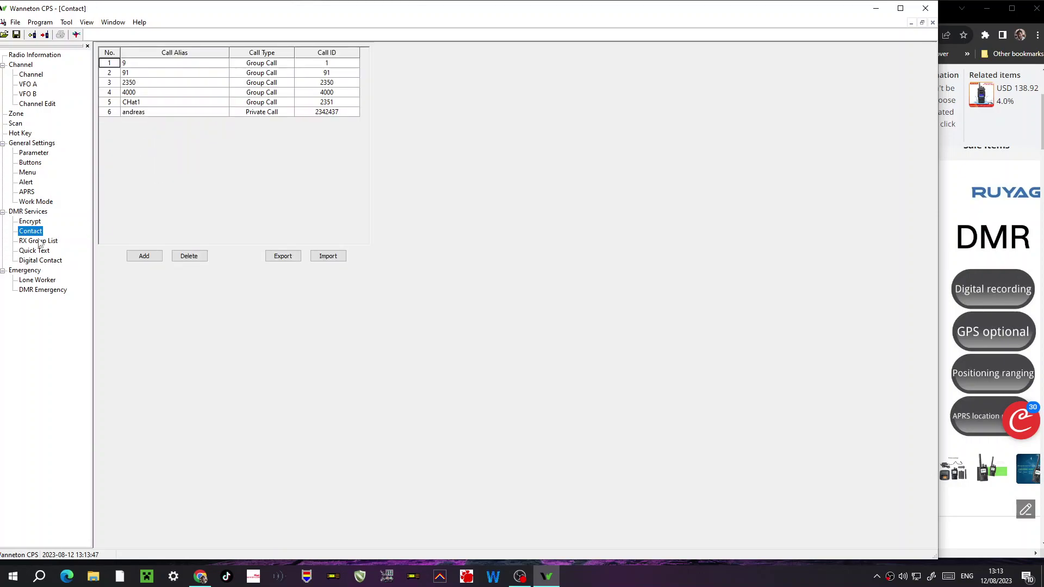
left_click(36, 242)
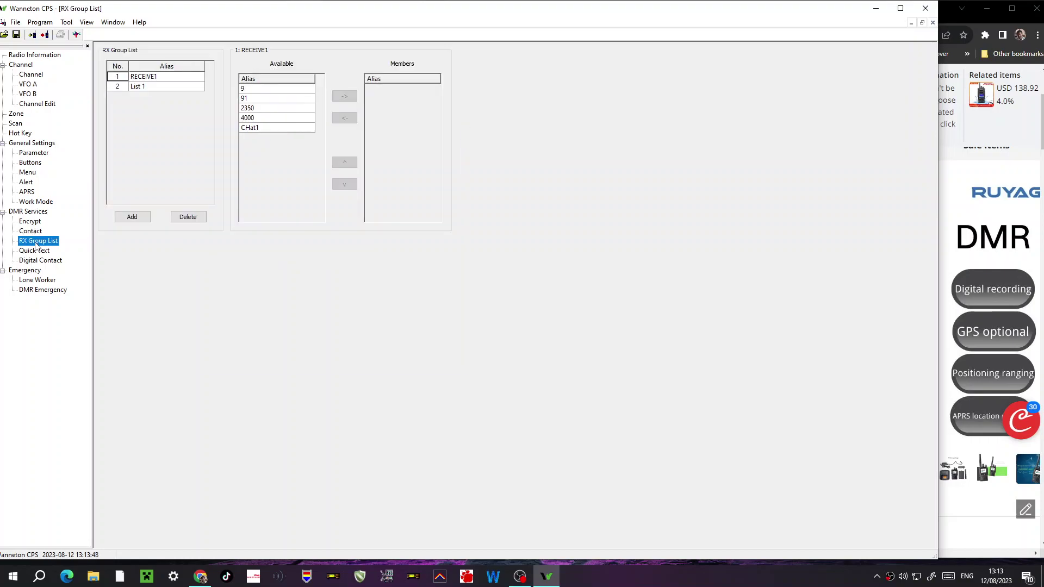
left_click(126, 217)
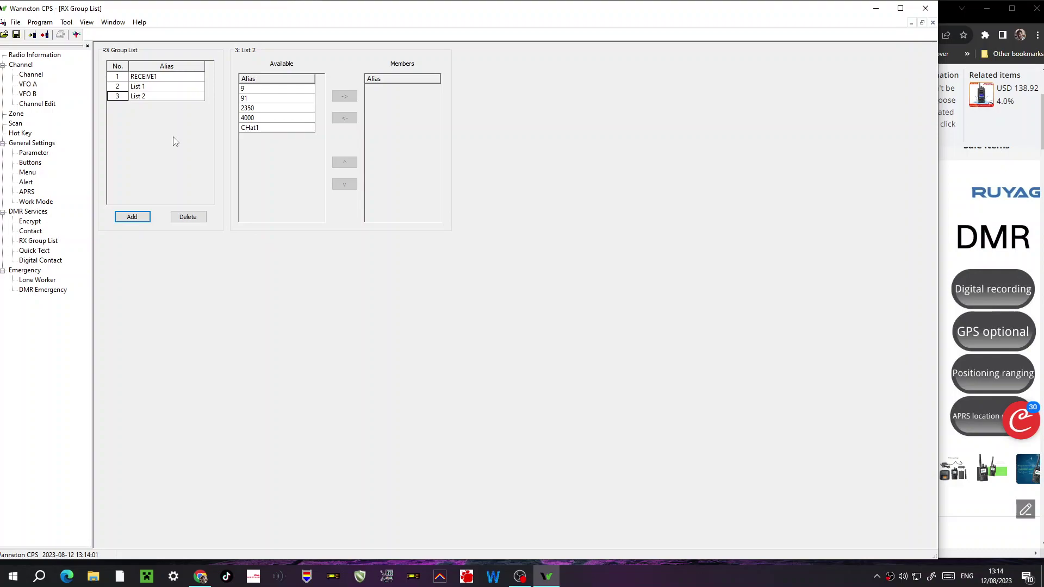
- Review the channel table and the VFO A and VFO B settings pages
left_click(31, 75)
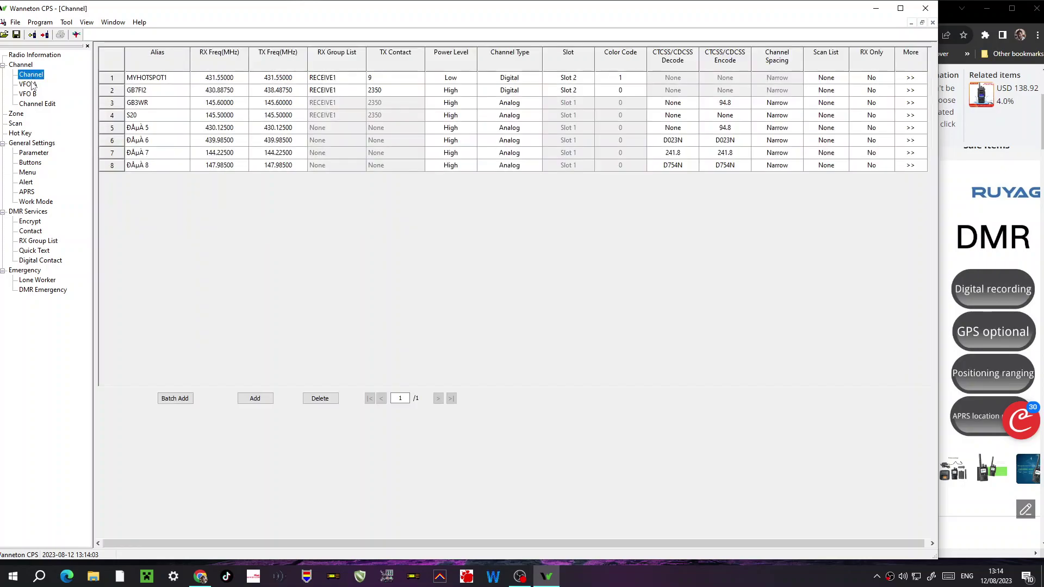
left_click(28, 85)
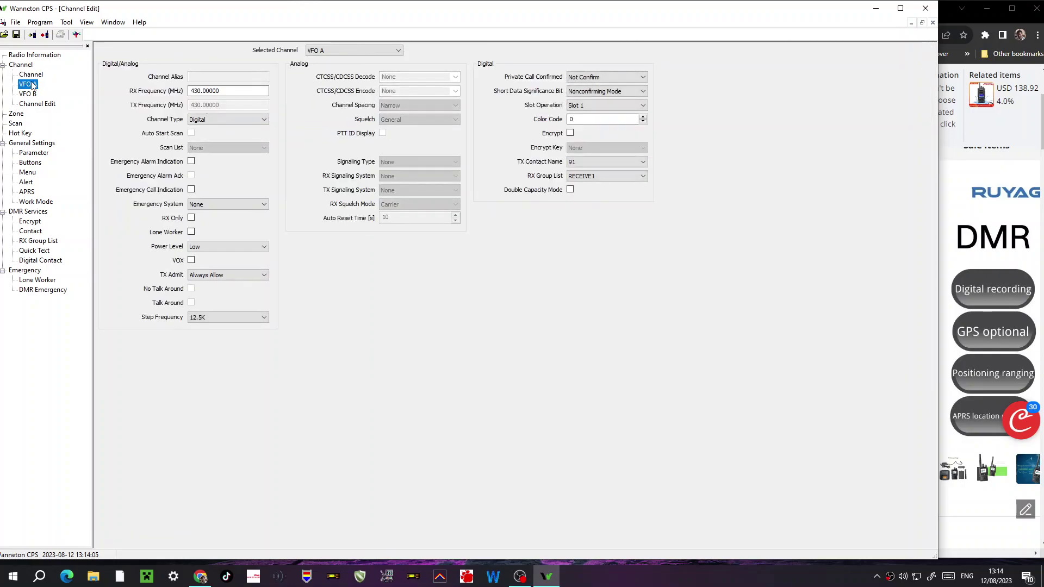
left_click(28, 95)
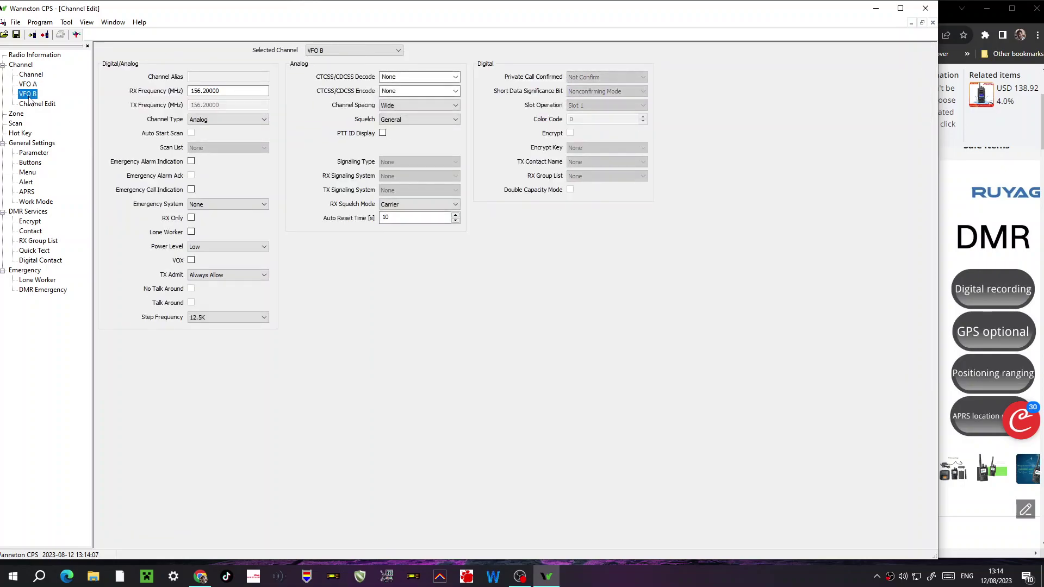
left_click(35, 86)
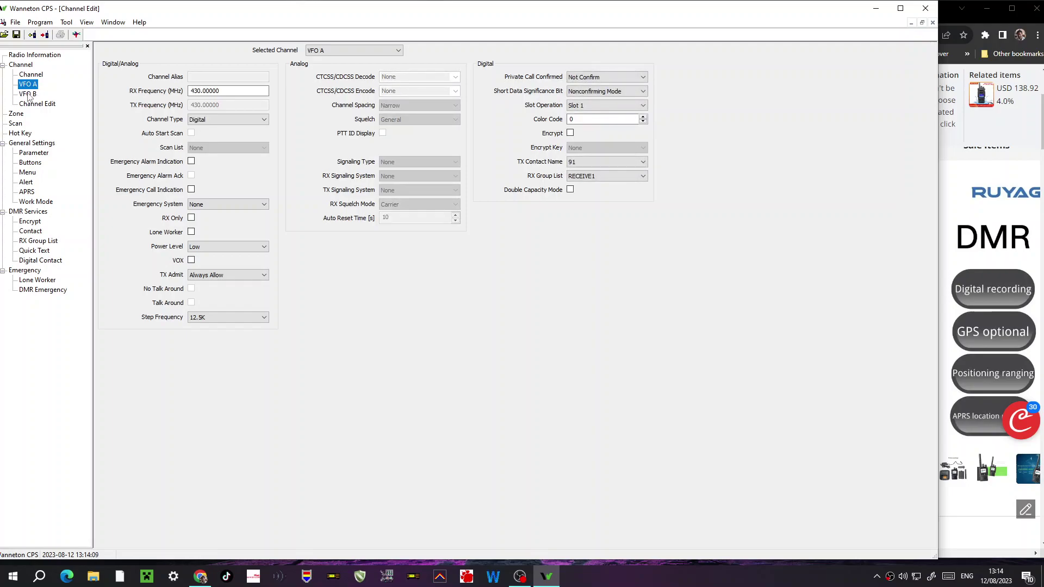
left_click(28, 95)
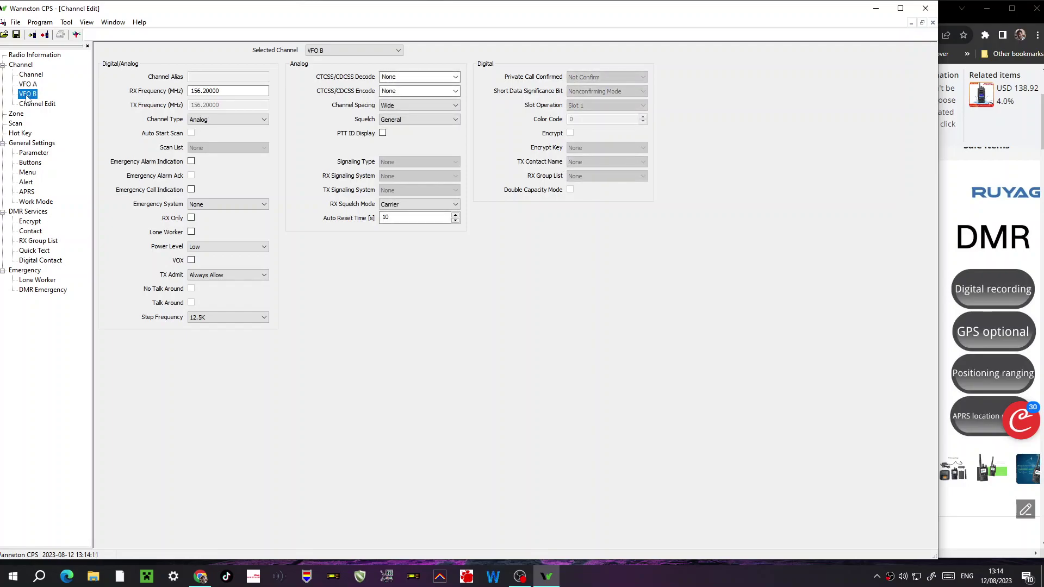
left_click(32, 104)
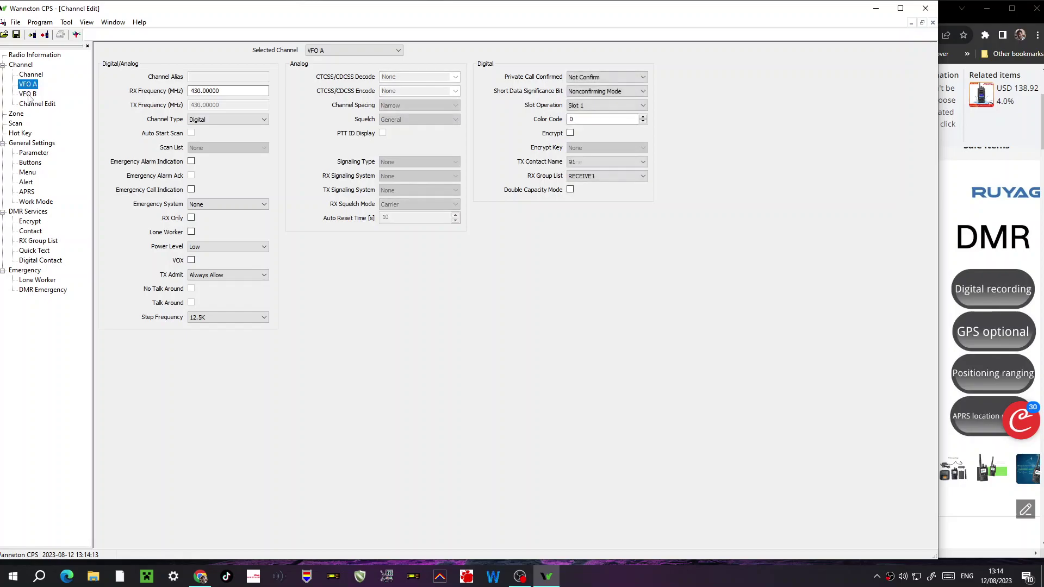
left_click(28, 94)
- Look over the Zone and Scan lists, ending on Hot Key with everything set to None
left_click(17, 114)
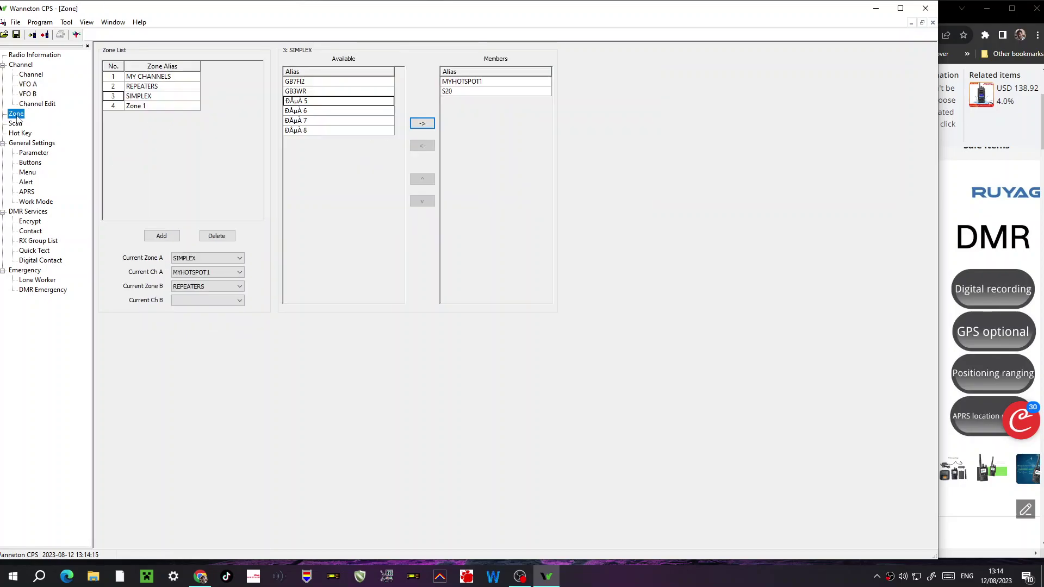
left_click(16, 124)
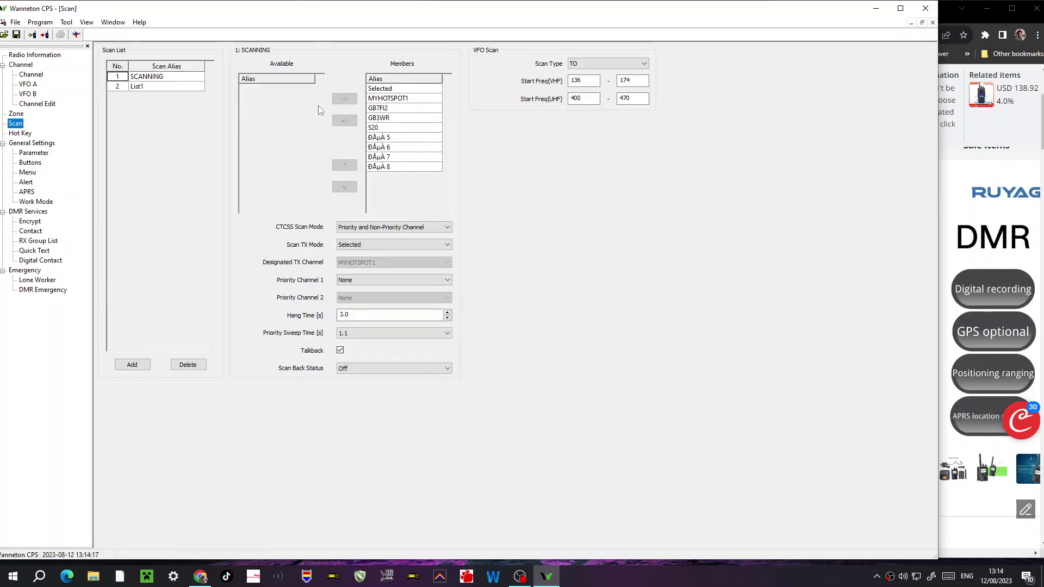
left_click(26, 134)
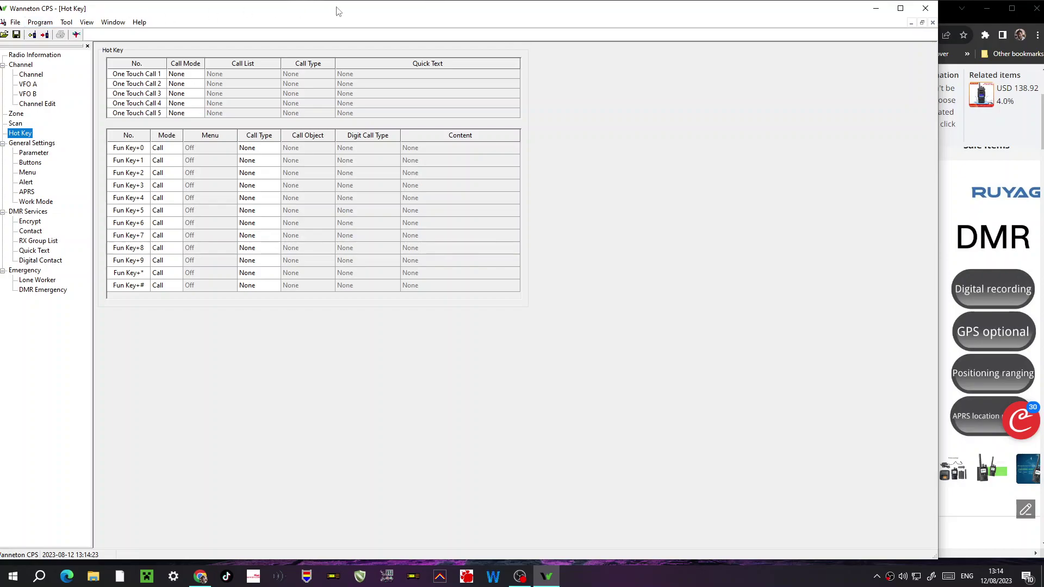
left_click_drag(360, 4, 369, 5)
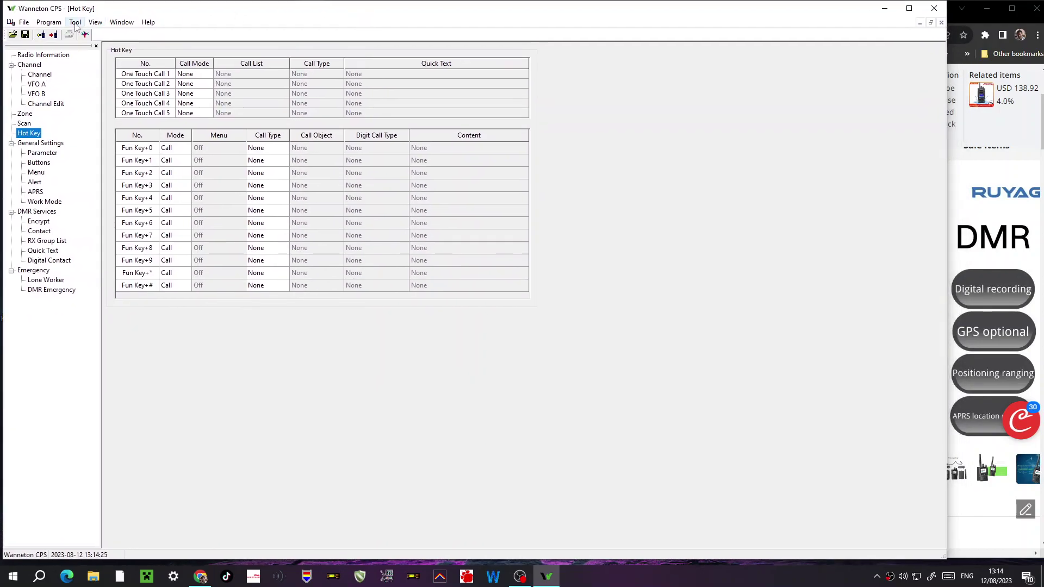
- Check the port type choices in Tool > Communication Port
left_click(24, 23)
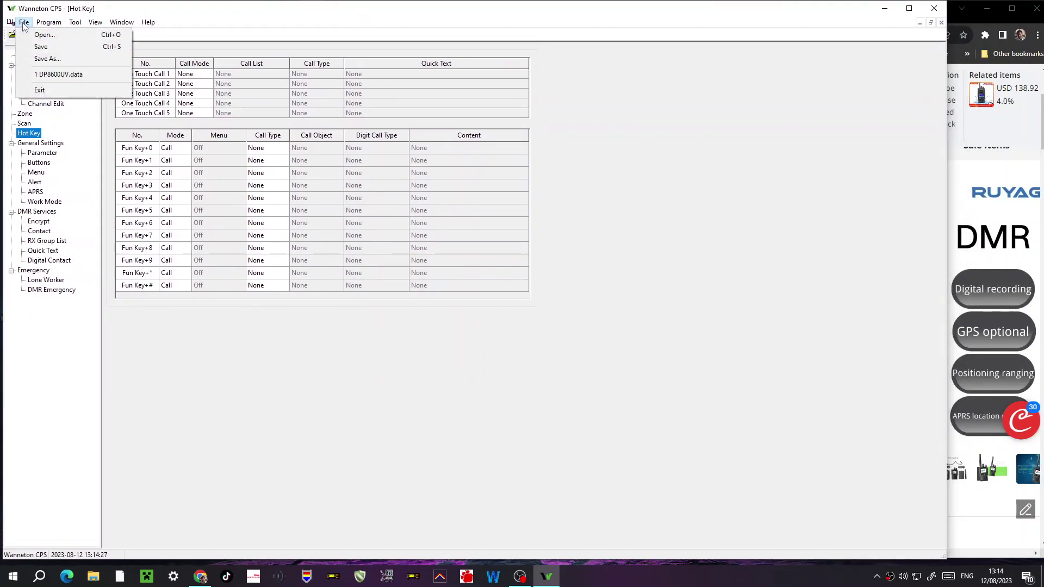
mouse_move(48, 26)
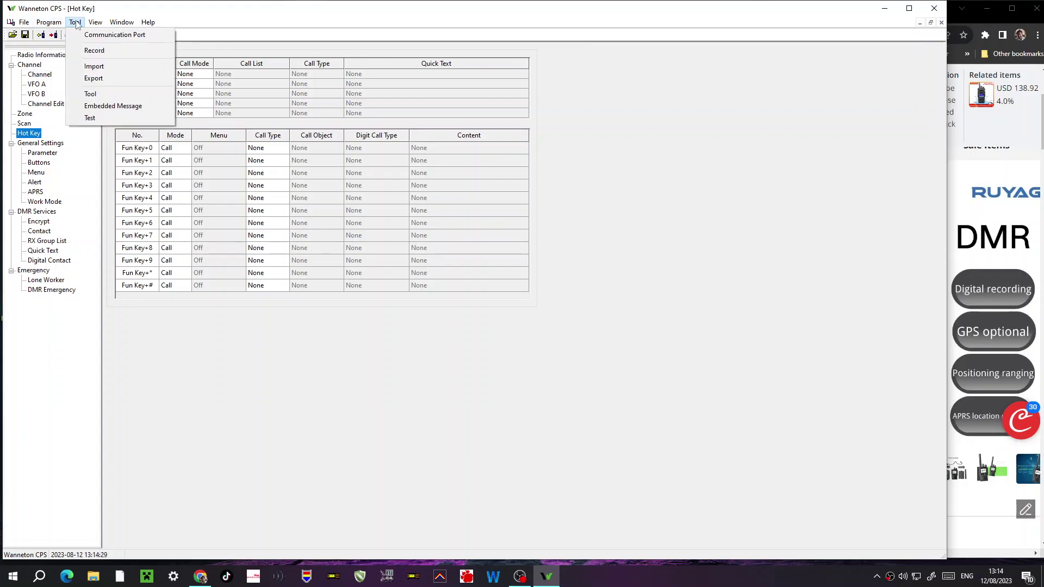
mouse_move(95, 23)
left_click(103, 34)
left_click(507, 263)
left_click(508, 261)
- Confirm the radio is on COM1 under Device Manager's Ports, leaving port settings unchanged
right_click(12, 577)
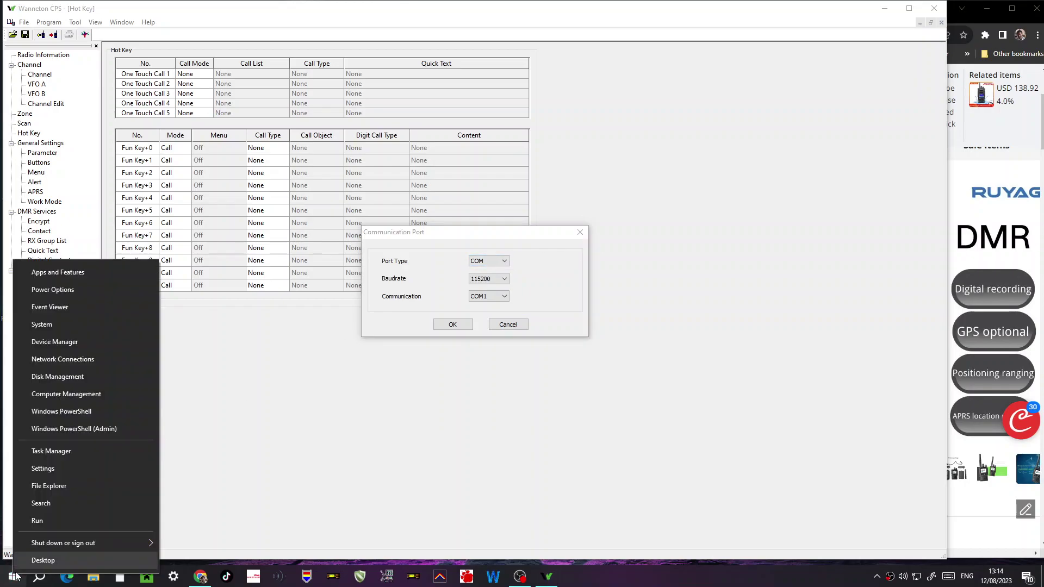
left_click(56, 342)
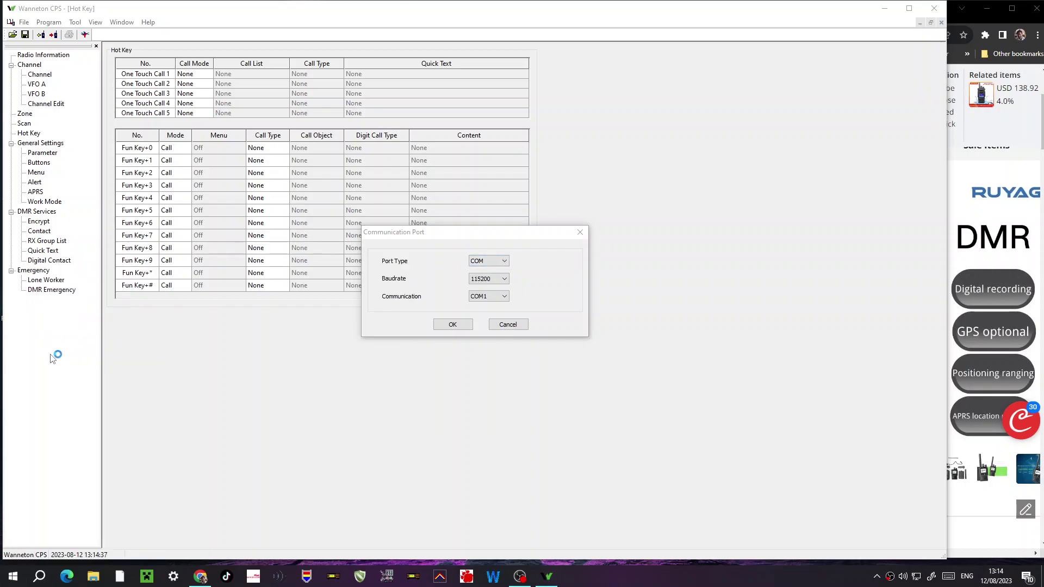
double_click(103, 202)
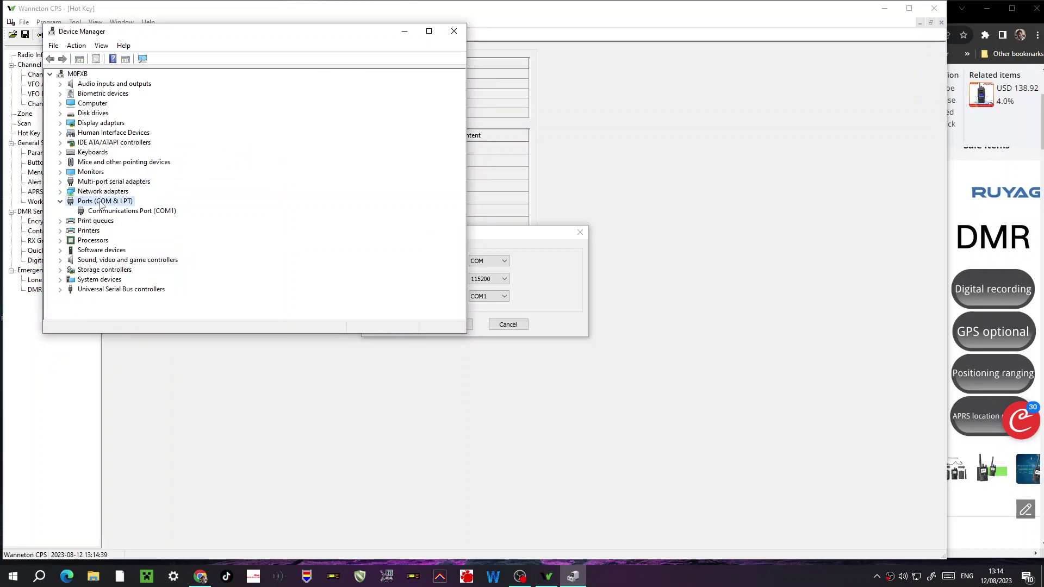
left_click(455, 31)
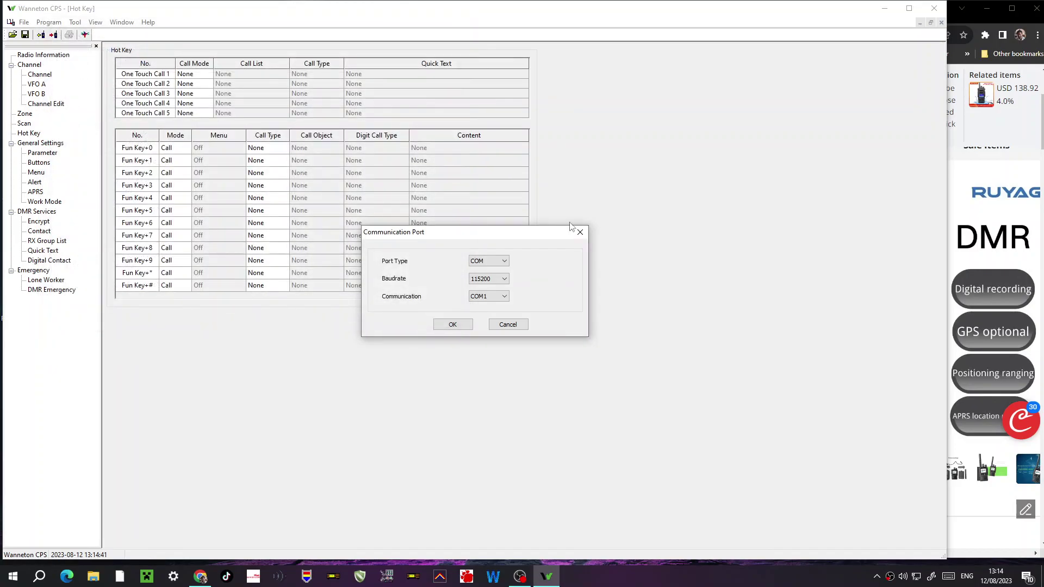
left_click(582, 234)
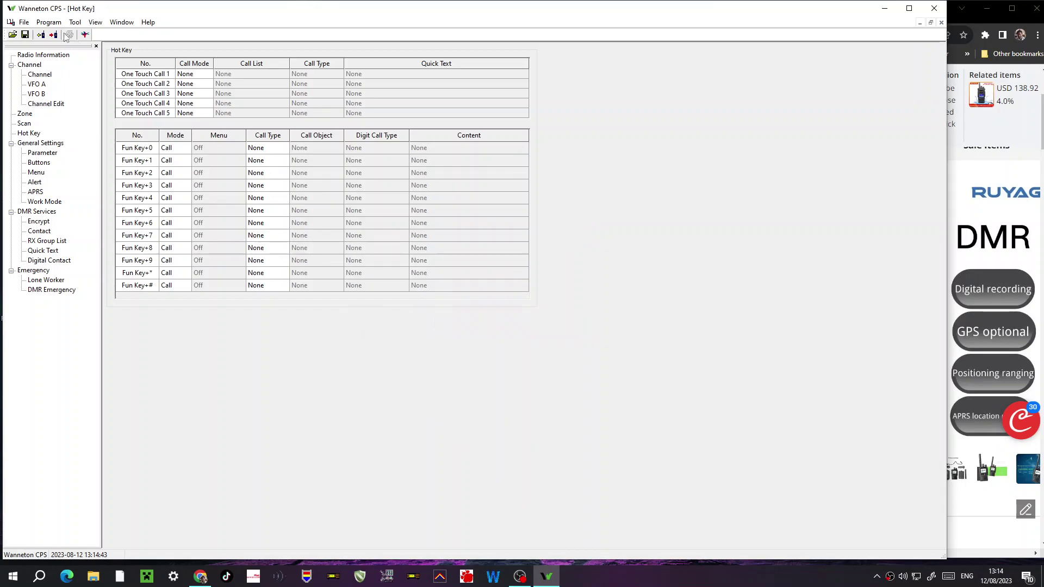
- Check the software version in Help > About, then show the eight-channel table
left_click(101, 22)
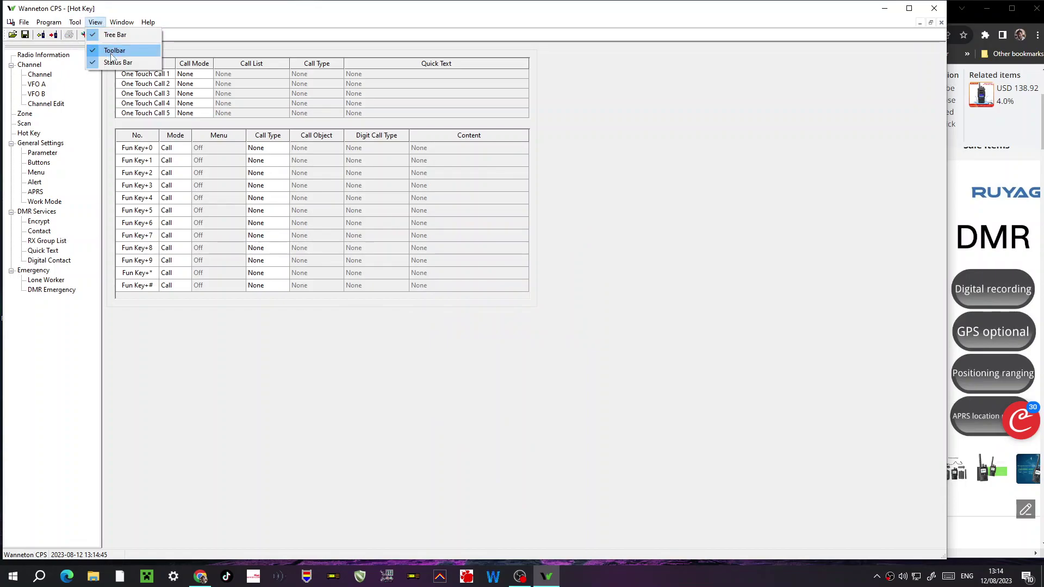
left_click(115, 24)
left_click(115, 23)
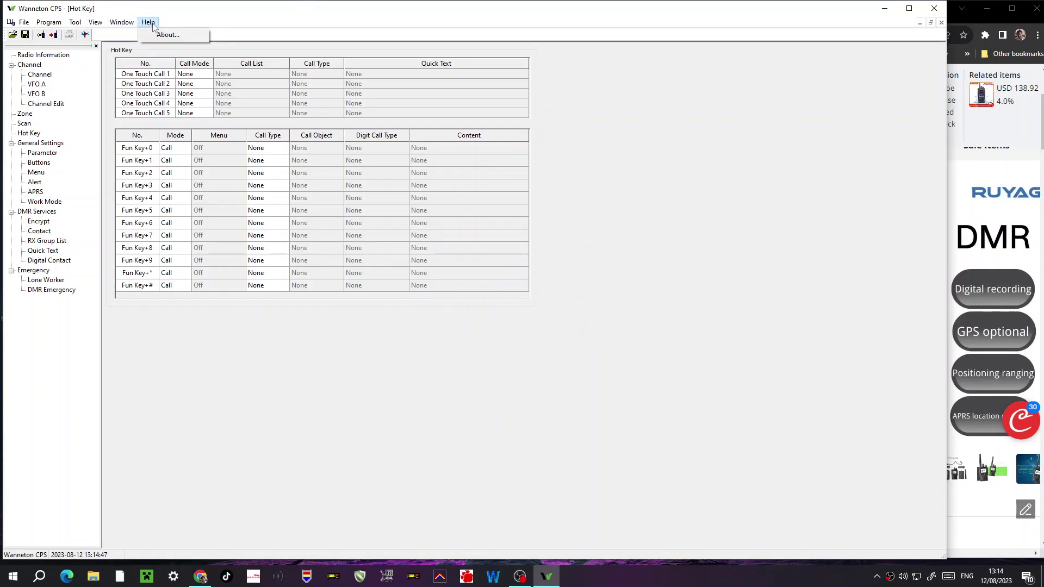
left_click(165, 36)
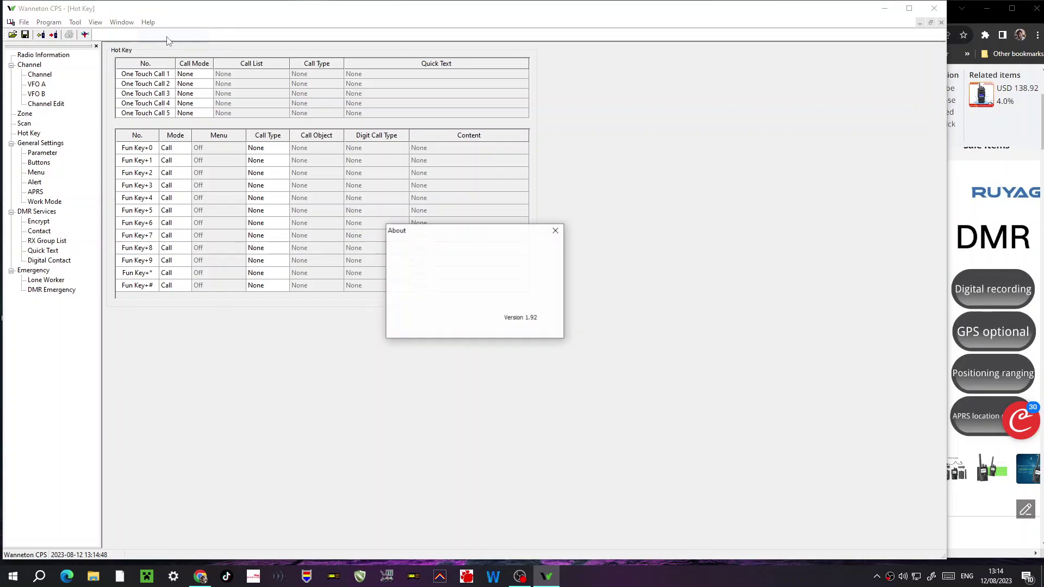
left_click(556, 231)
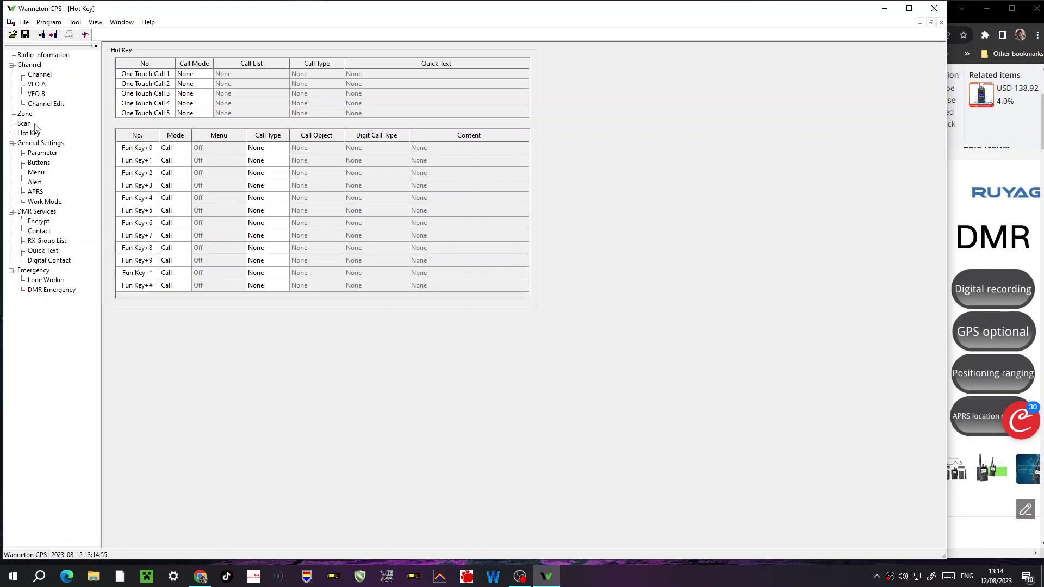
left_click(43, 78)
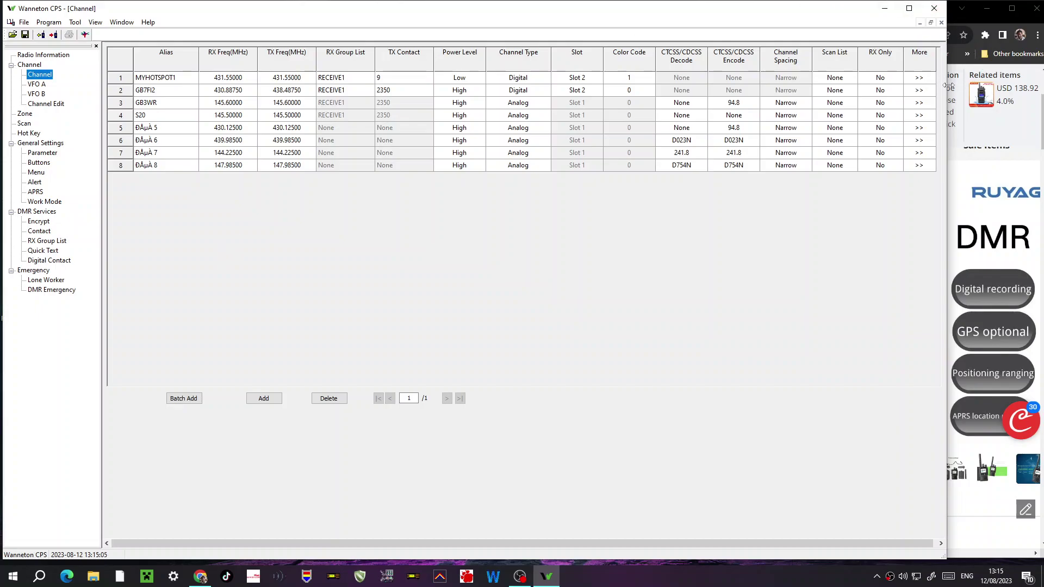
left_click_drag(948, 84, 974, 83)
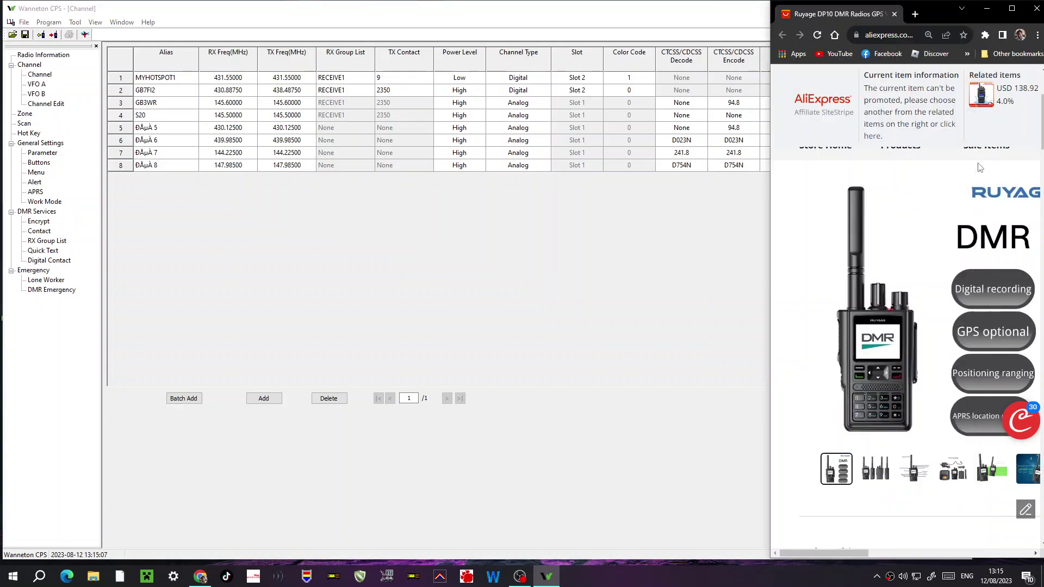
- Maximize the Ruyage DP10 listing (US $80.81) and browse its Description and Specifications
left_click(1006, 16)
left_click(1011, 12)
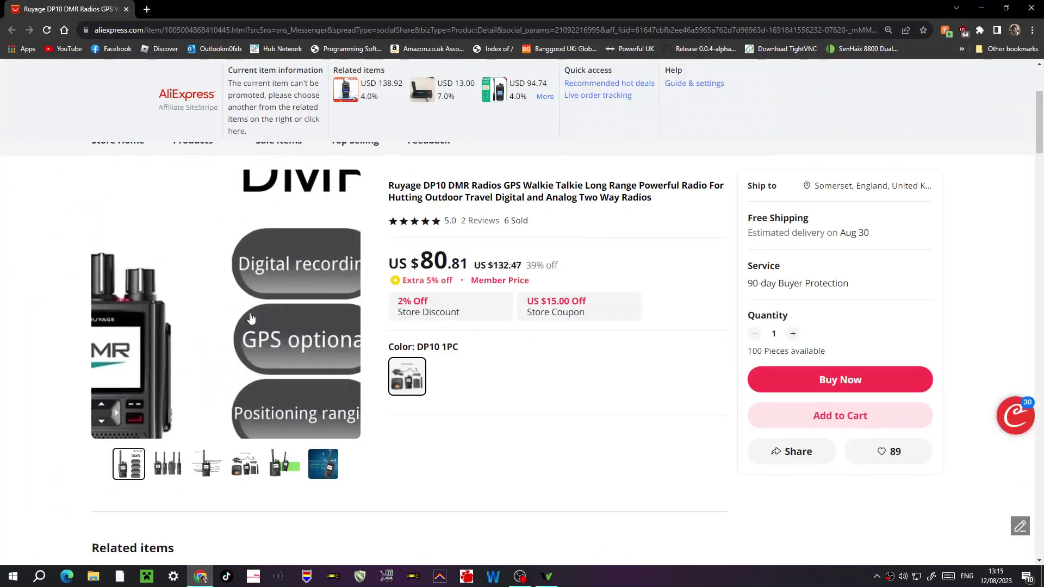
scroll(595, 322, "down", 15)
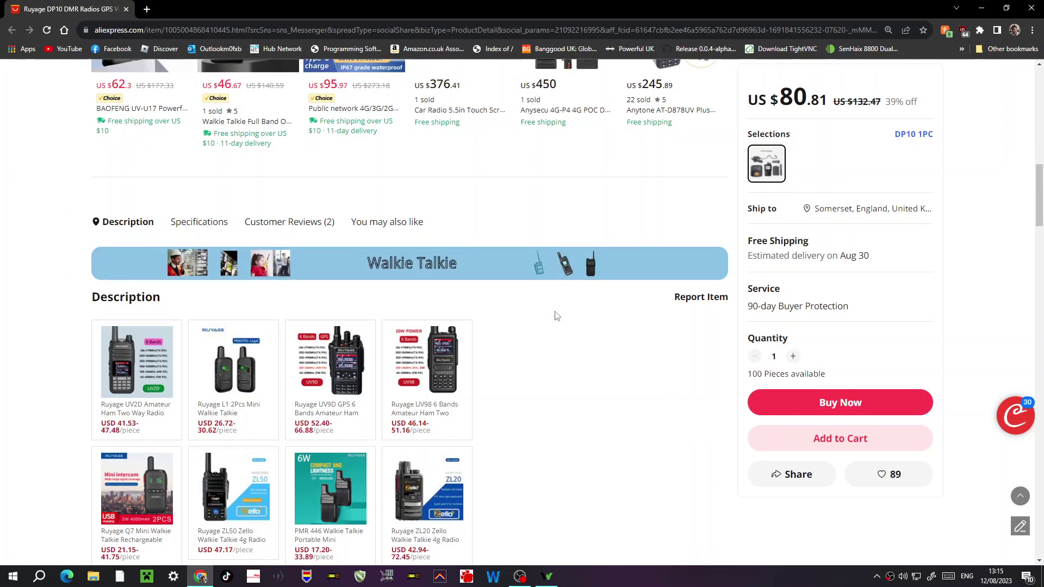
scroll(556, 315, "up", 6)
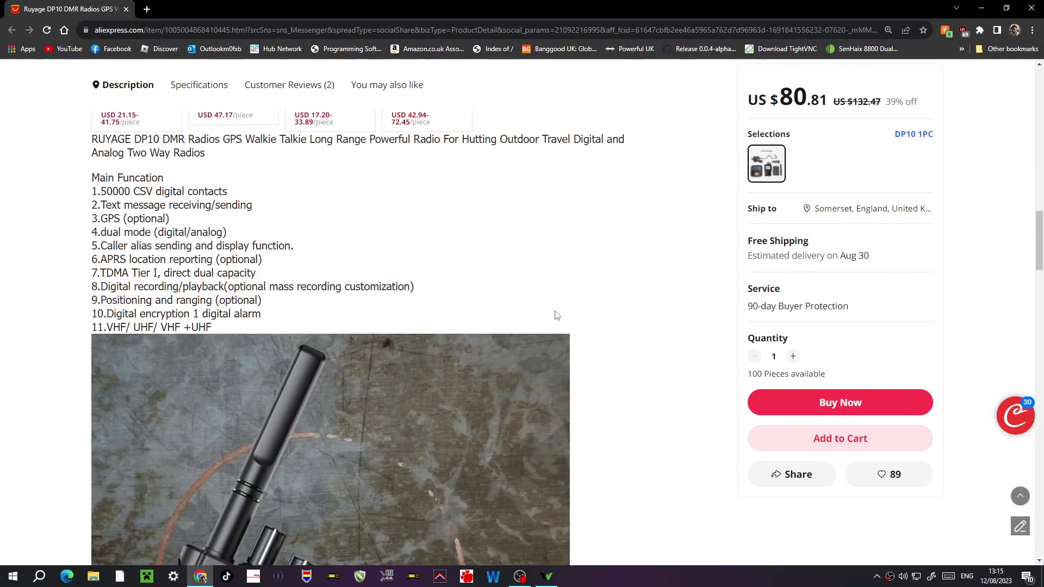
scroll(555, 316, "down", 2)
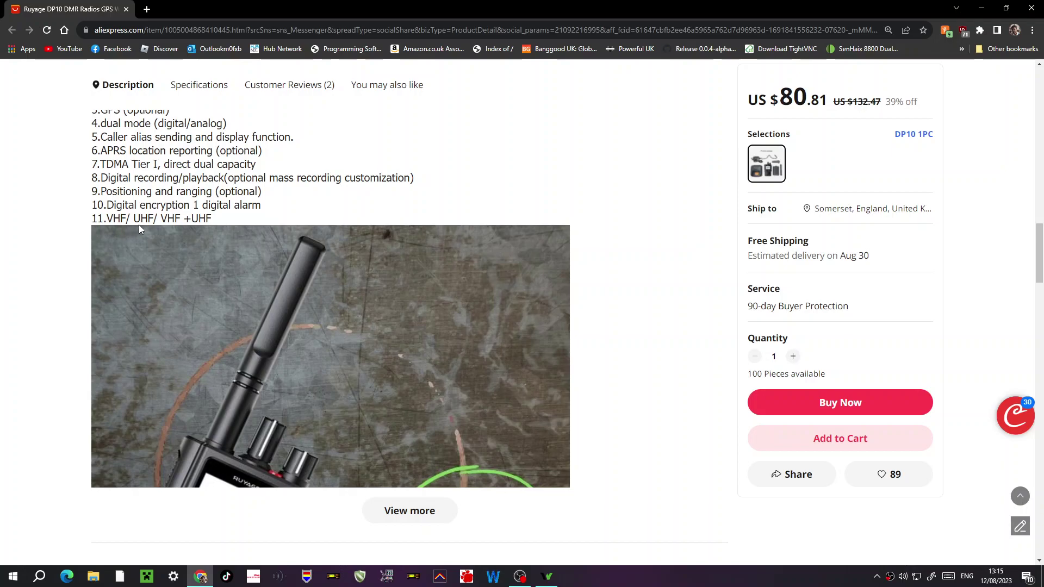
scroll(284, 195, "up", 1)
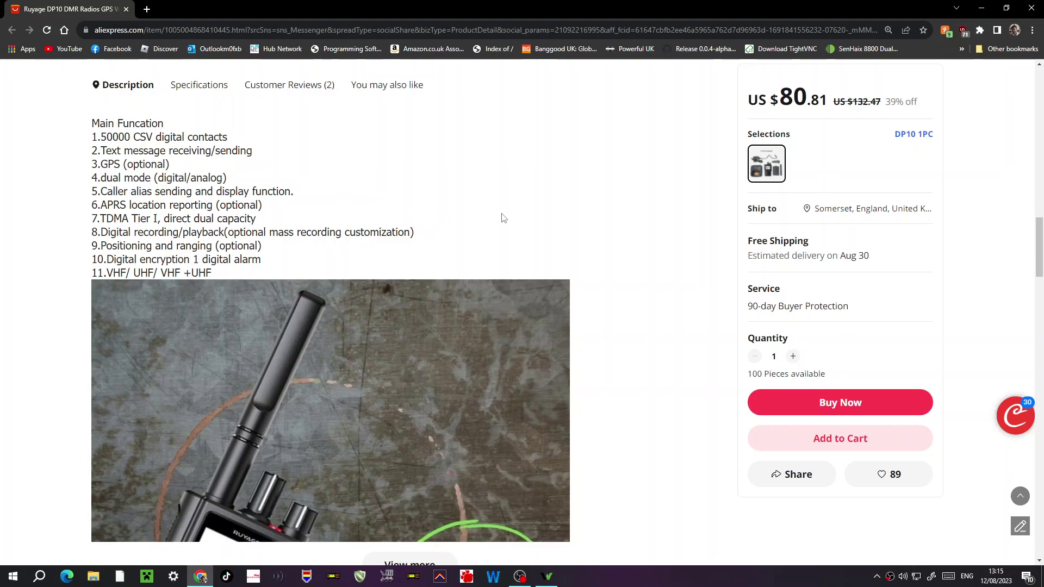
scroll(509, 221, "down", 5)
scroll(509, 220, "down", 15)
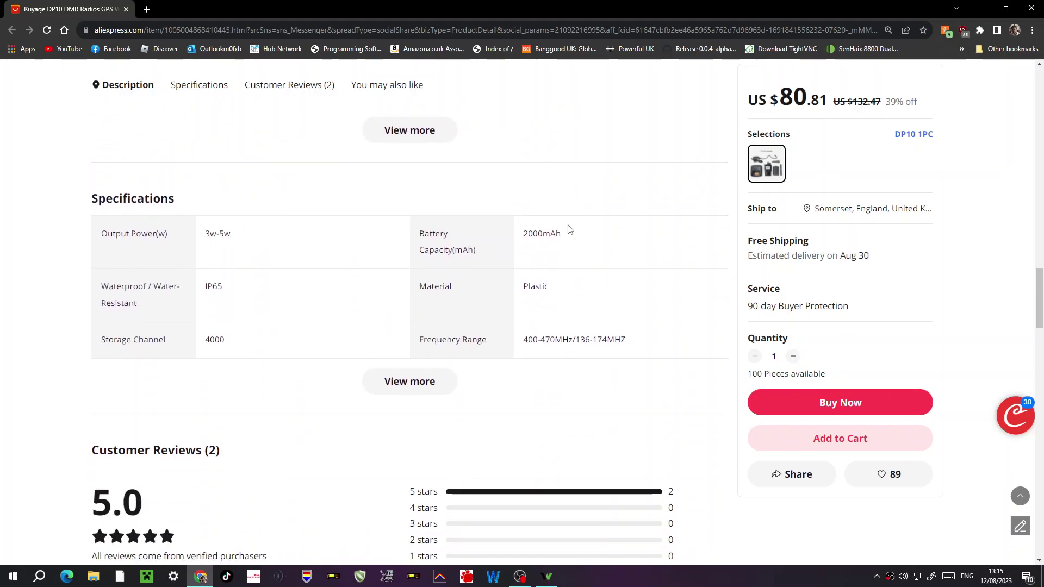
scroll(569, 228, "down", 20)
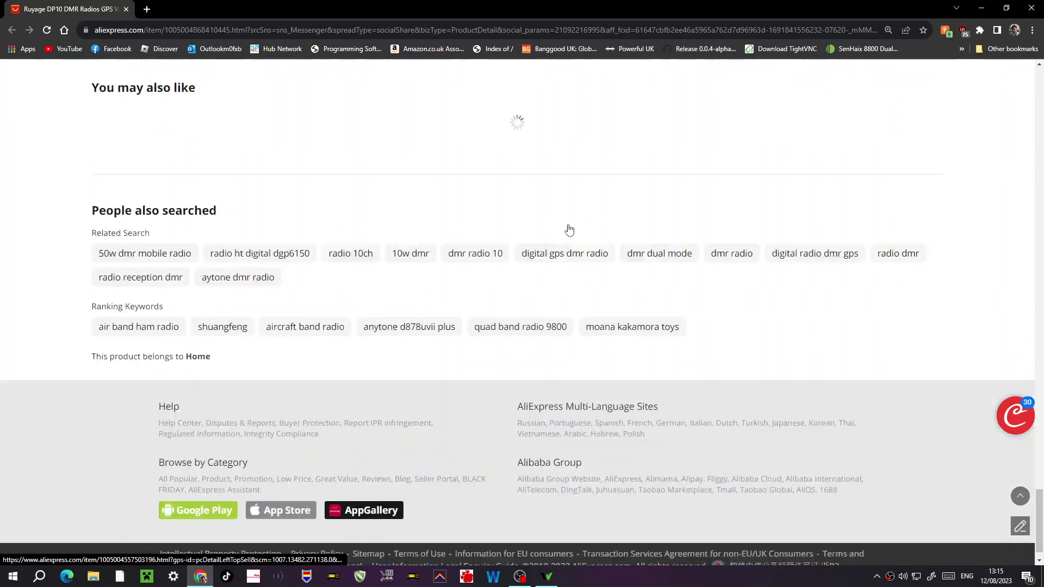
scroll(568, 229, "up", 15)
scroll(566, 227, "up", 5)
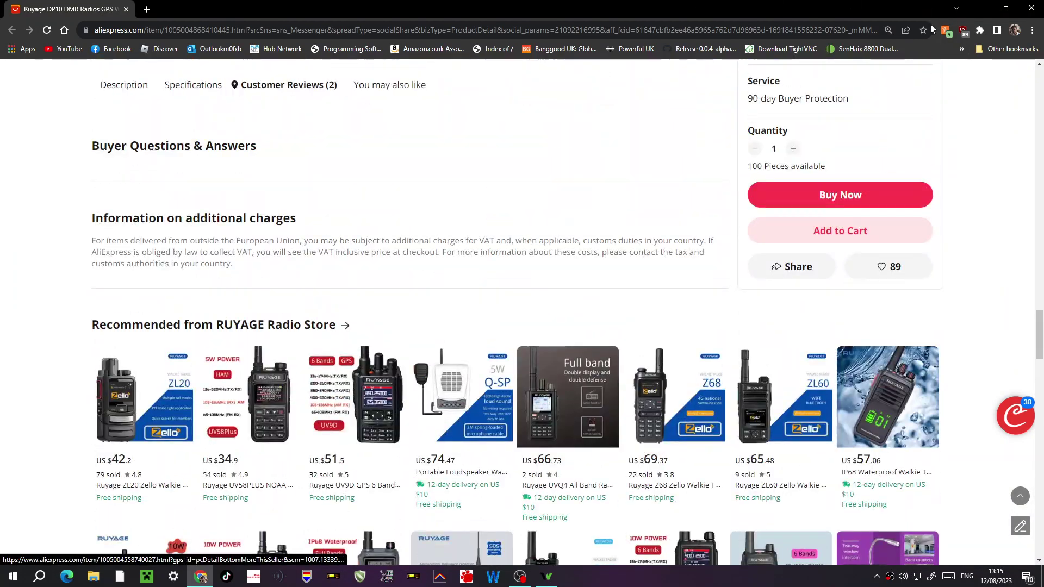
- Restore Chrome, bring the CPS forward, and check VFO A and Zone before the Channel table
left_click(1007, 8)
left_click(459, 253)
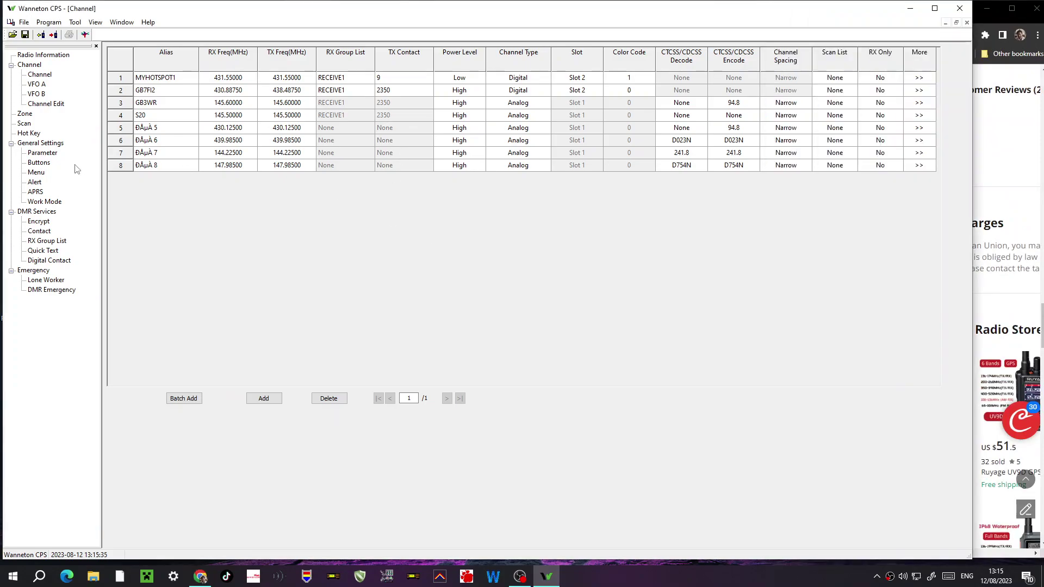
left_click(37, 84)
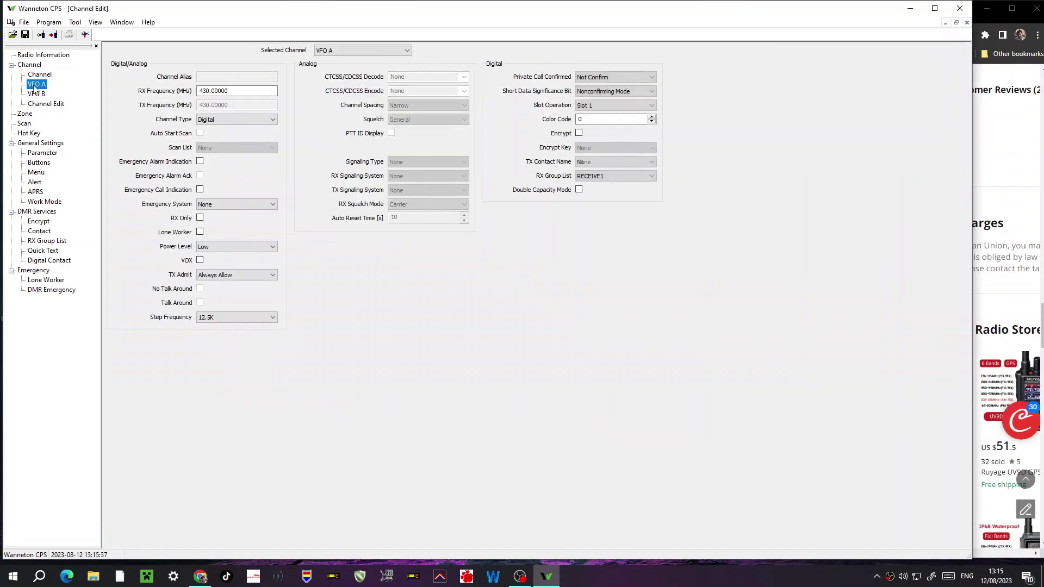
left_click(25, 114)
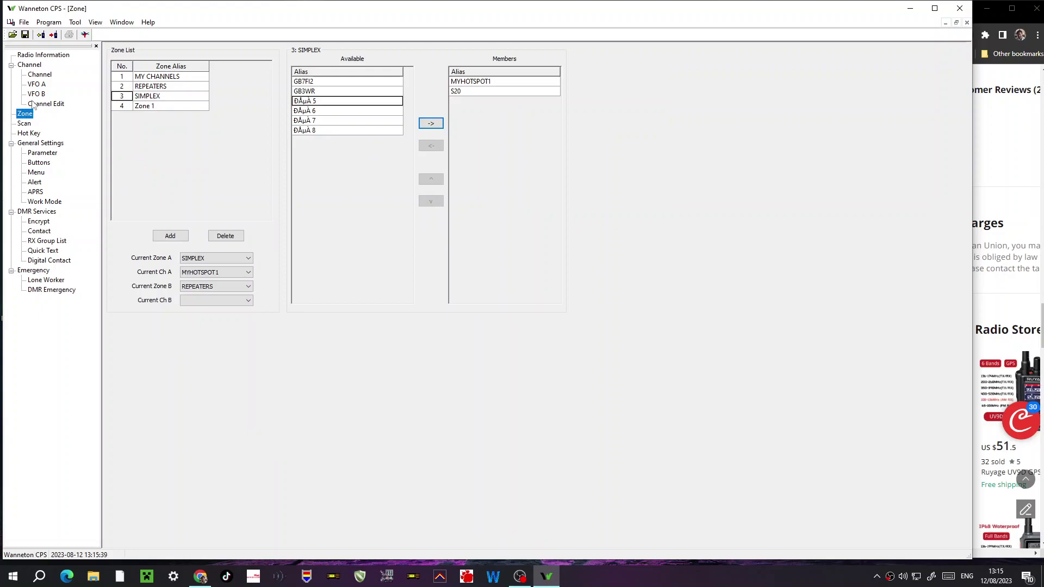
left_click(49, 76)
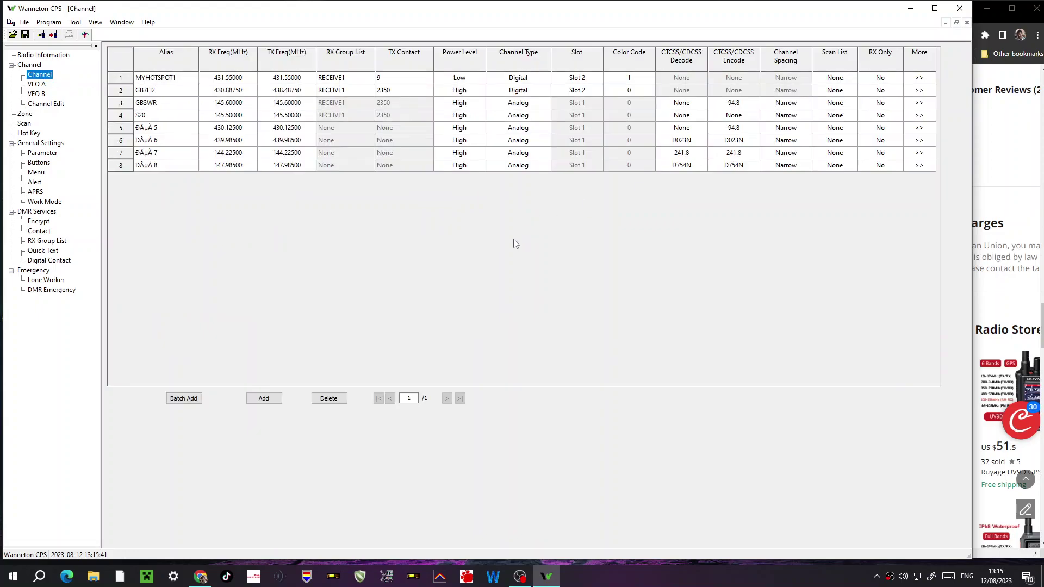